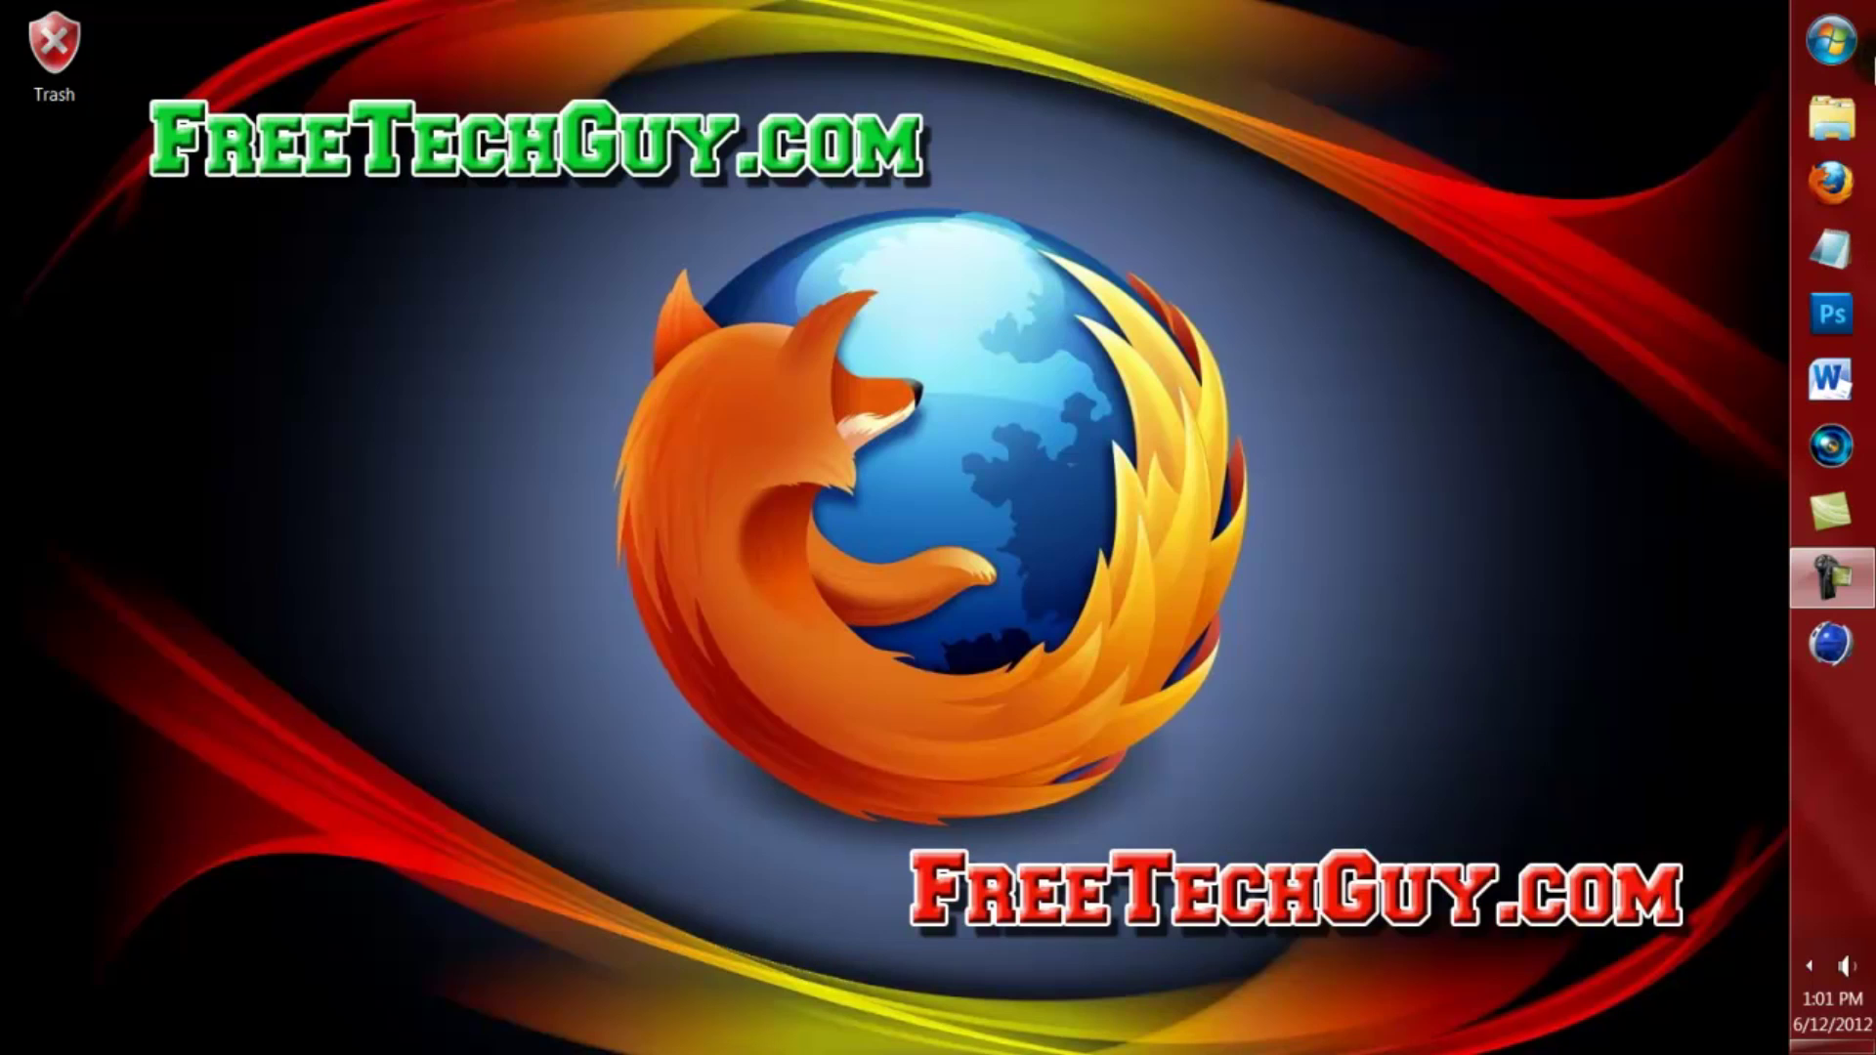
# - Open the Windows 7 Start menu to reveal Audacity 1.3 Beta (Unicode)
pyautogui.click(1831, 41)
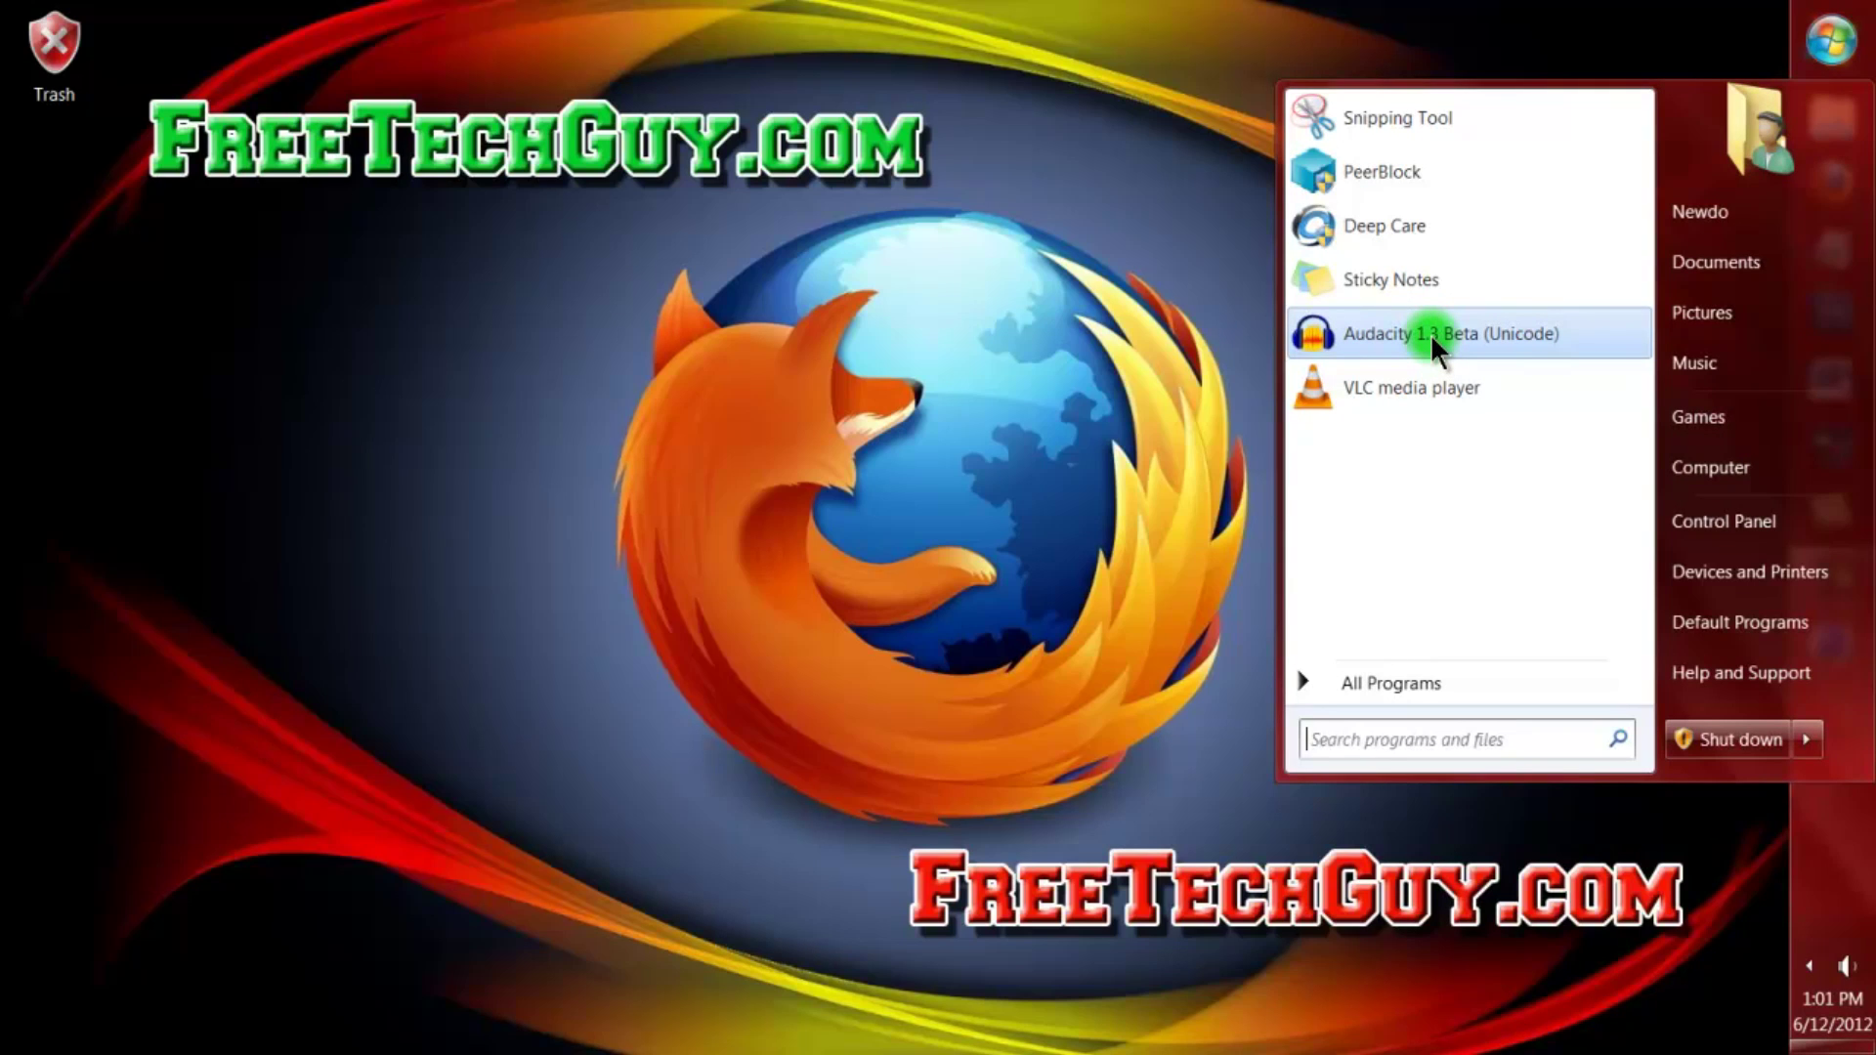
# - Launch Audacity and import 'Hoodie Allen - No Interruption' from My Music as a stereo track
pyautogui.click(1428, 332)
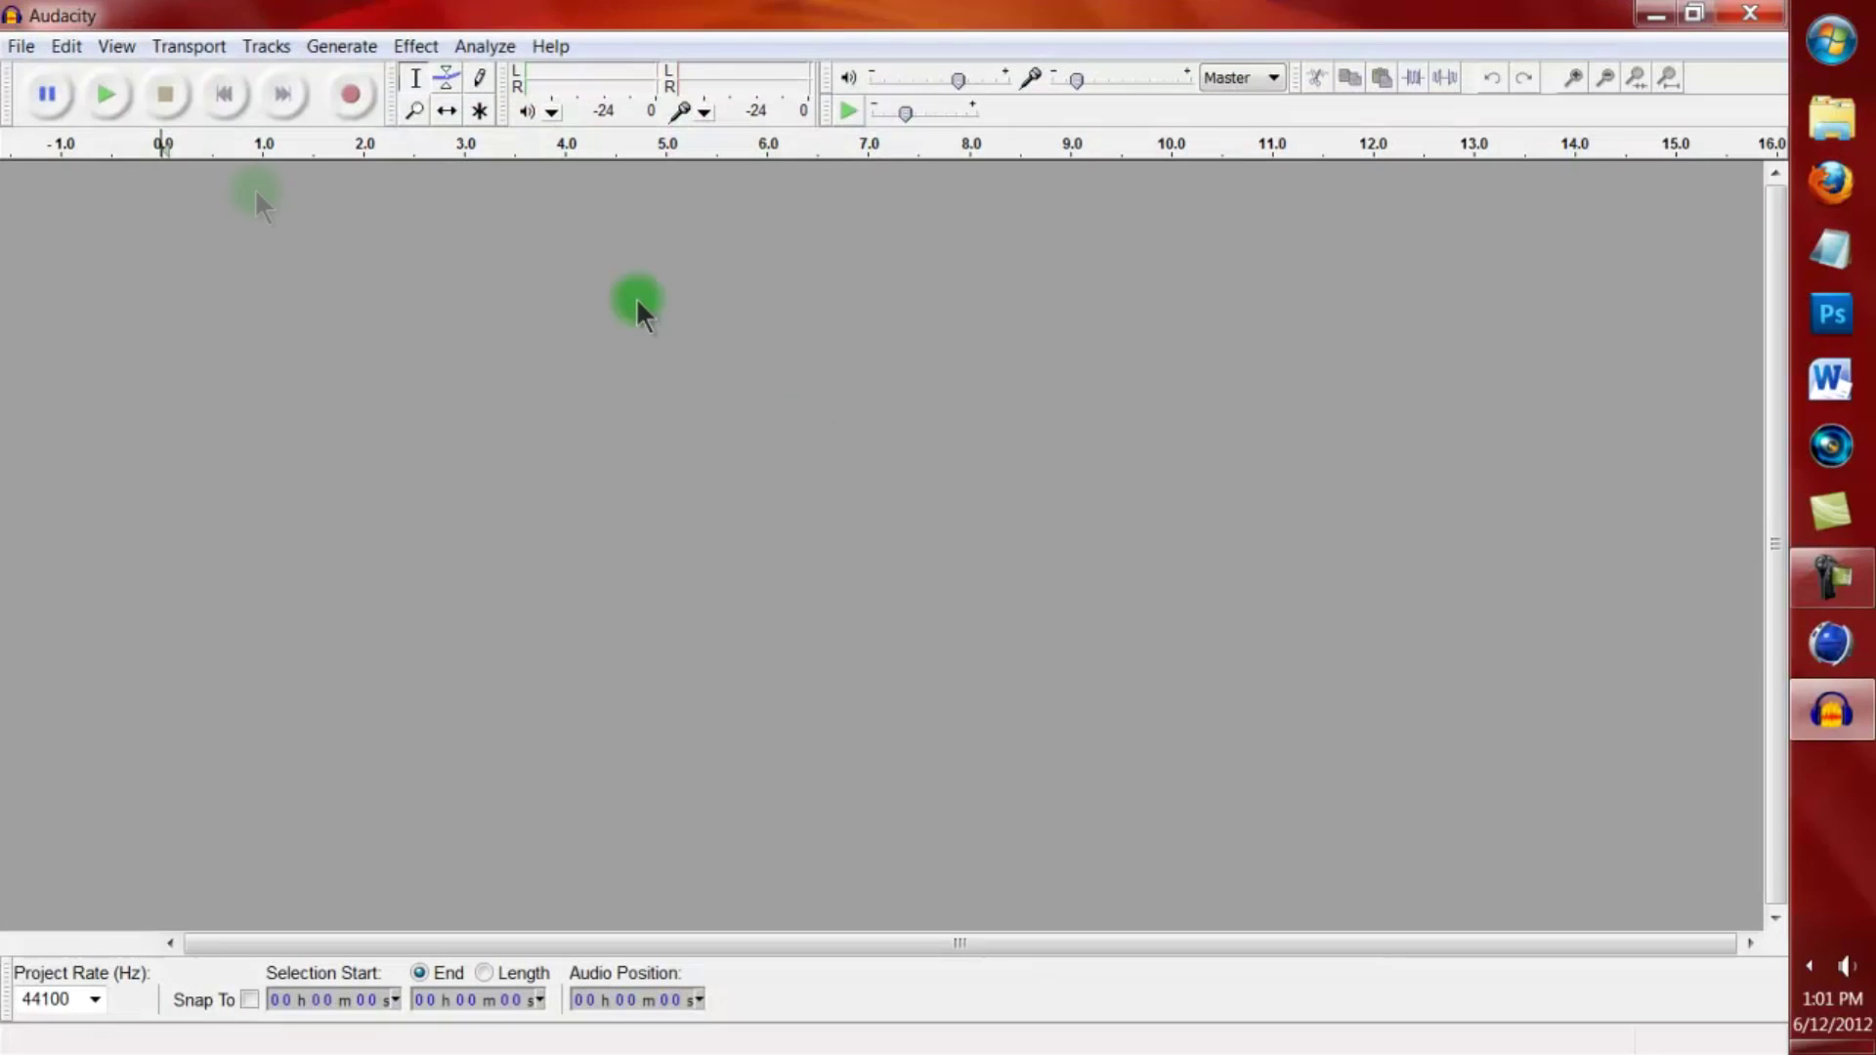
pyautogui.click(20, 46)
pyautogui.moveTo(111, 354)
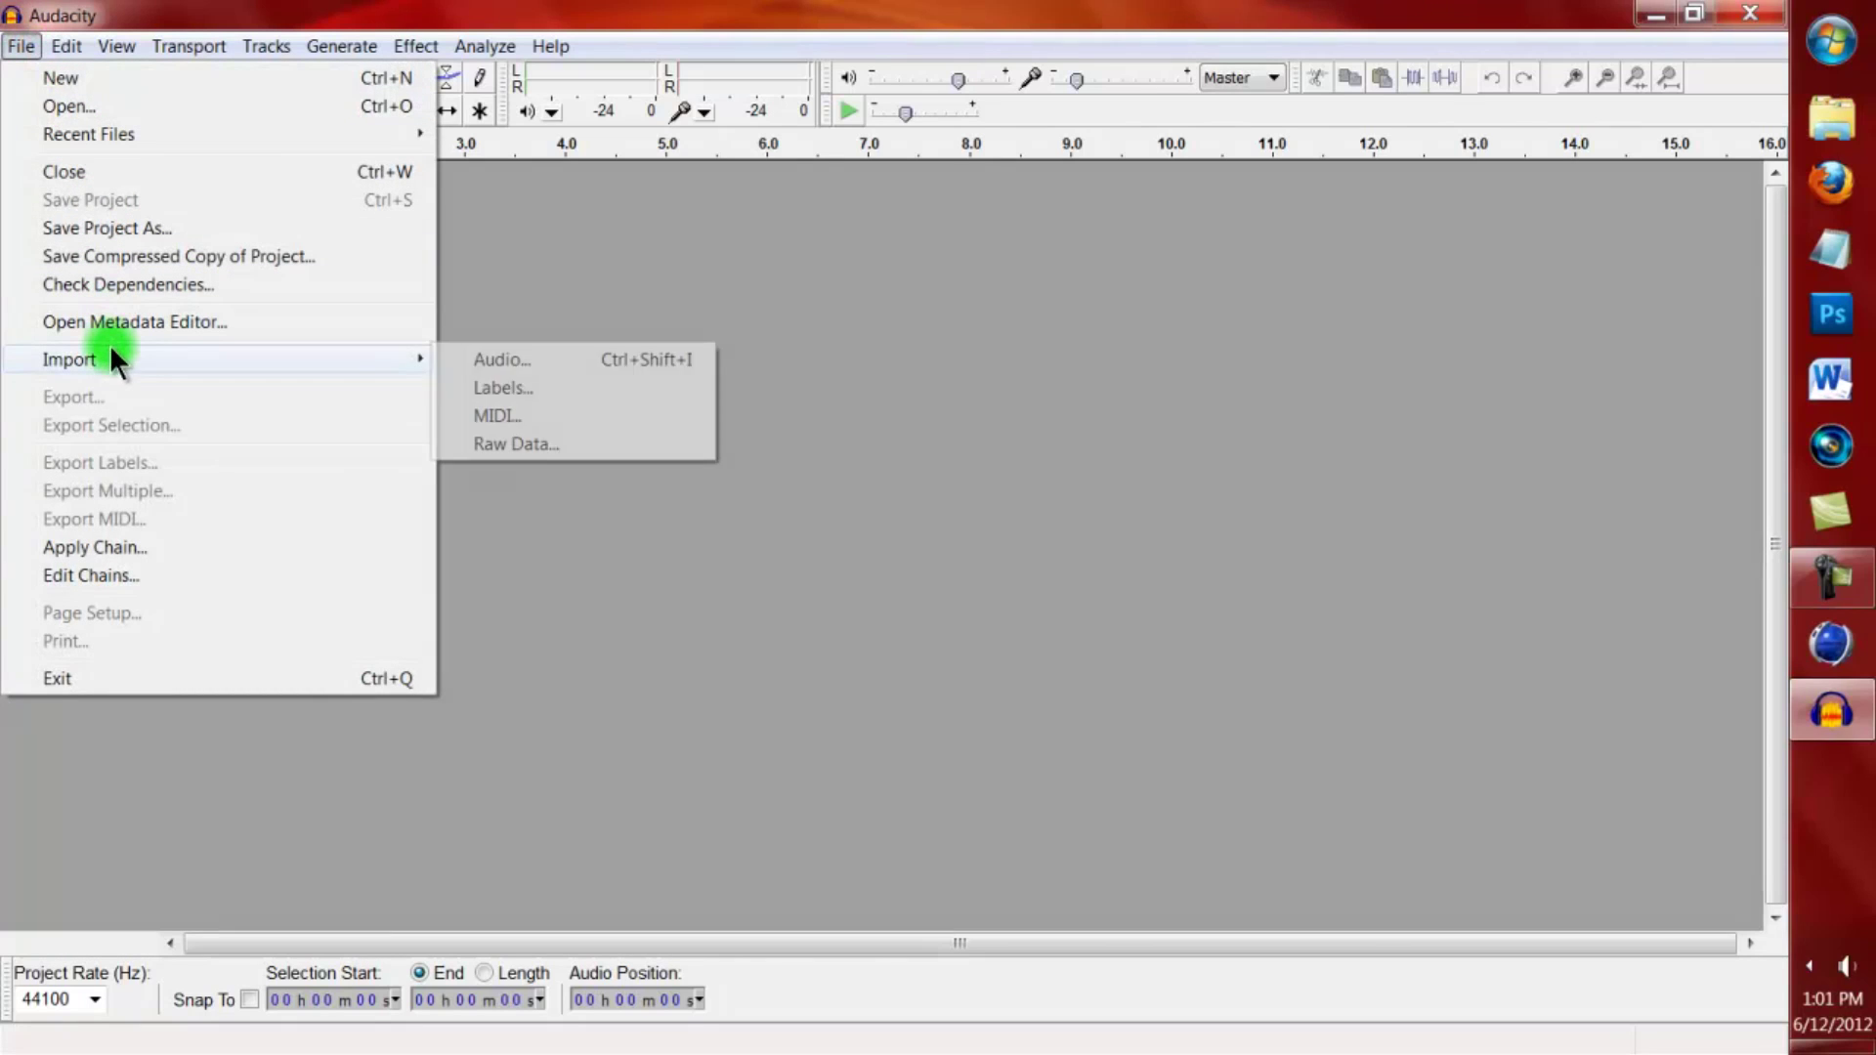
pyautogui.click(476, 359)
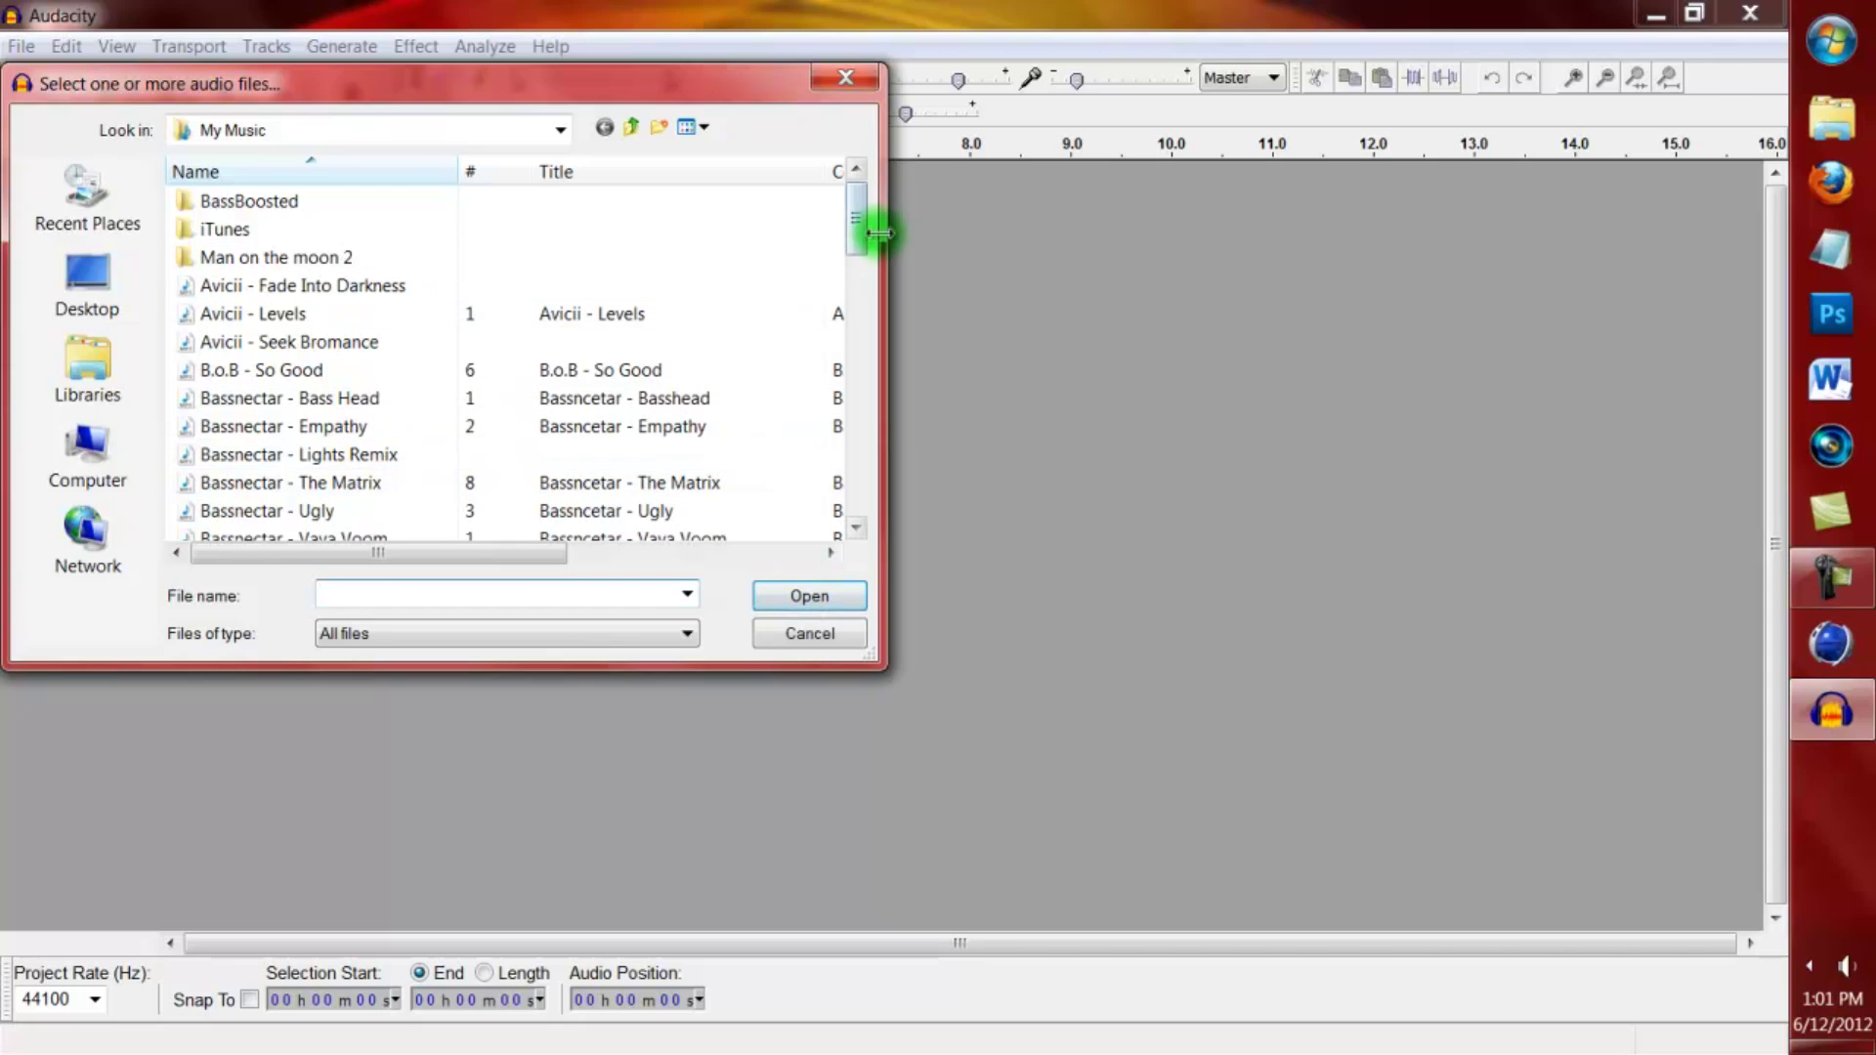
pyautogui.moveTo(853, 225); pyautogui.dragTo(768, 354)
pyautogui.click(401, 341)
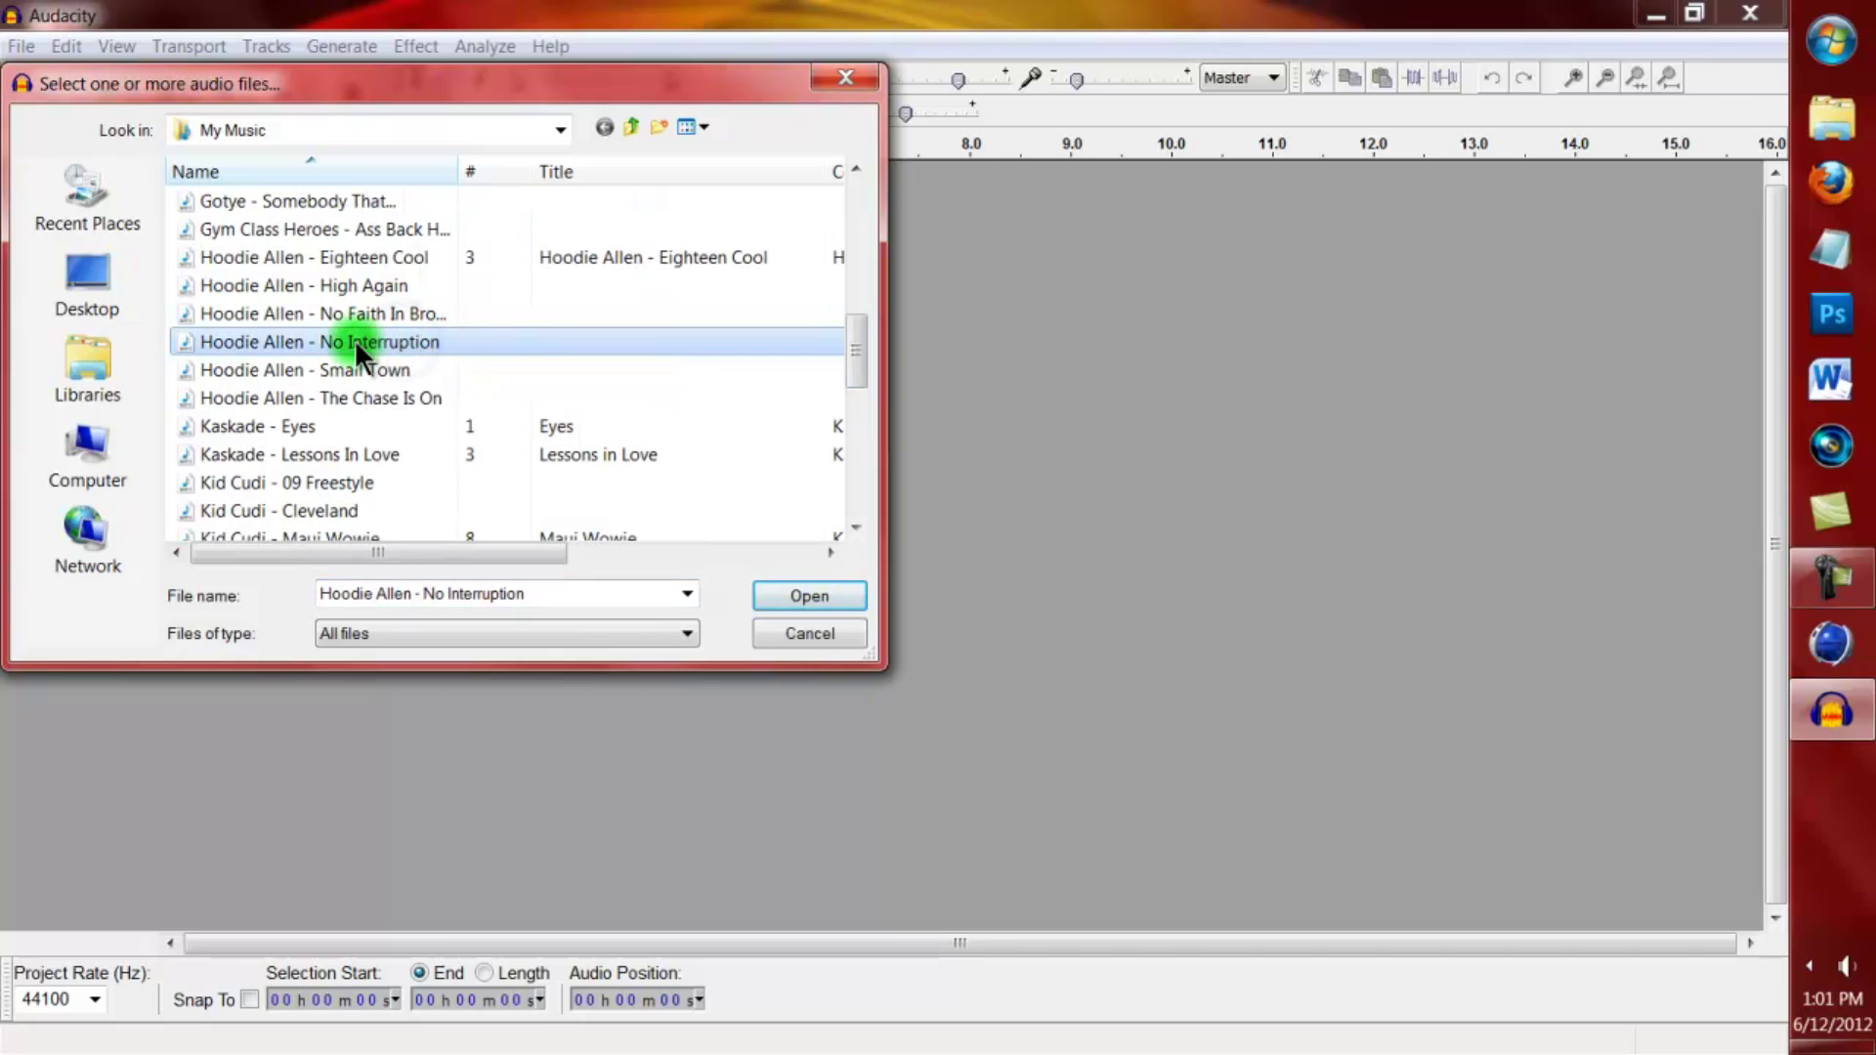
pyautogui.doubleClick(354, 341)
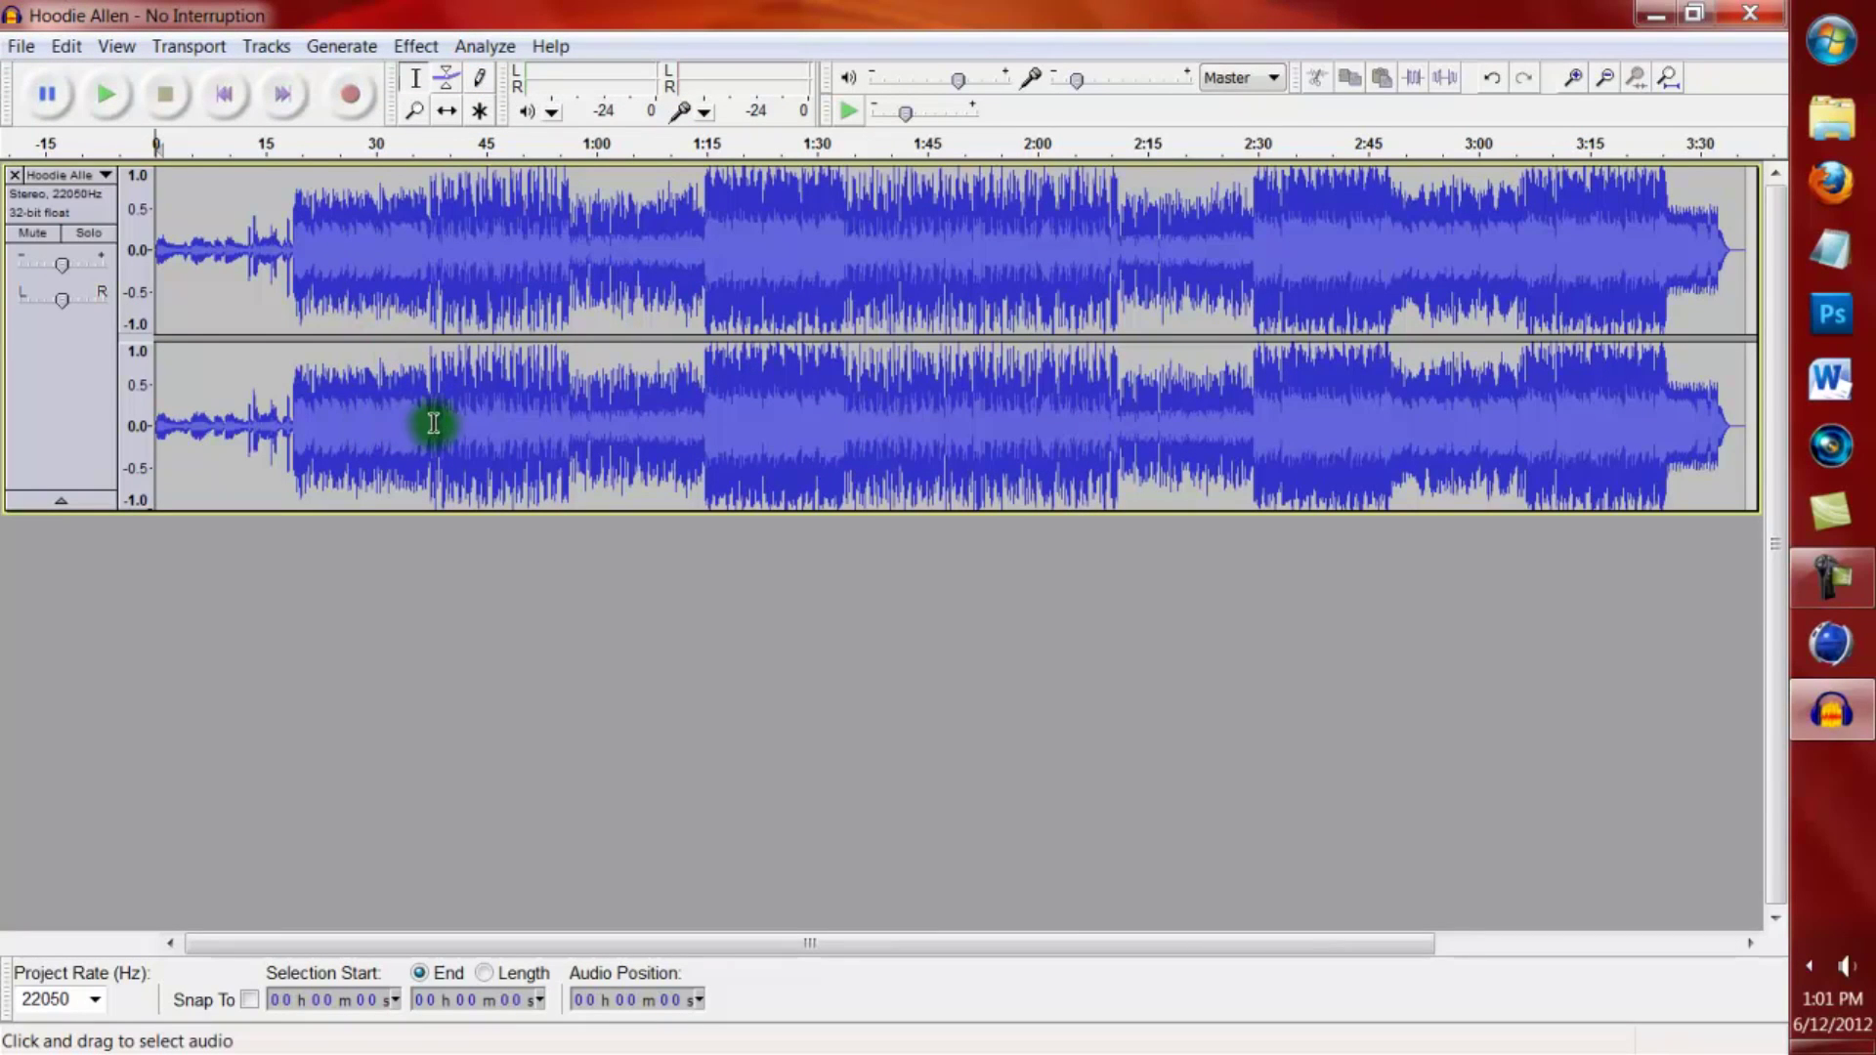
# - Normalize the whole track to -15.0 dB with DC offset removal, then reselect the entire clip
pyautogui.doubleClick(381, 266)
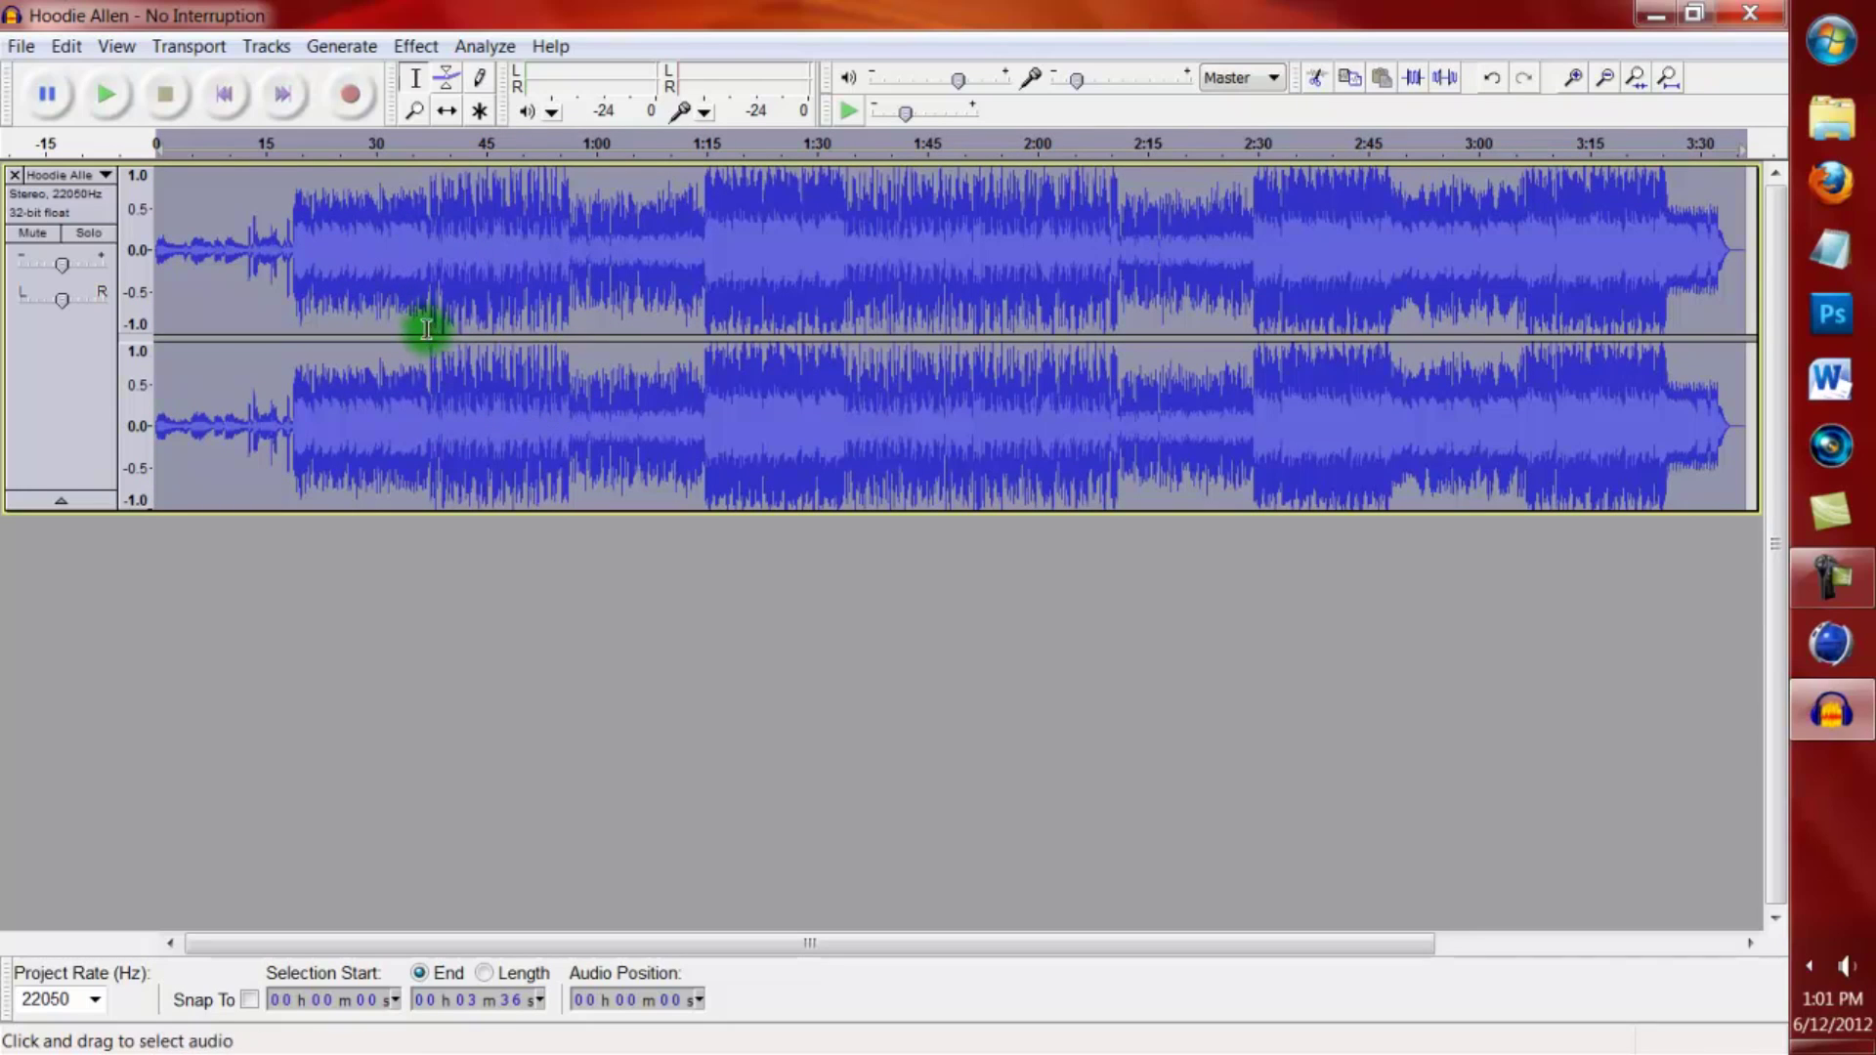
pyautogui.click(413, 45)
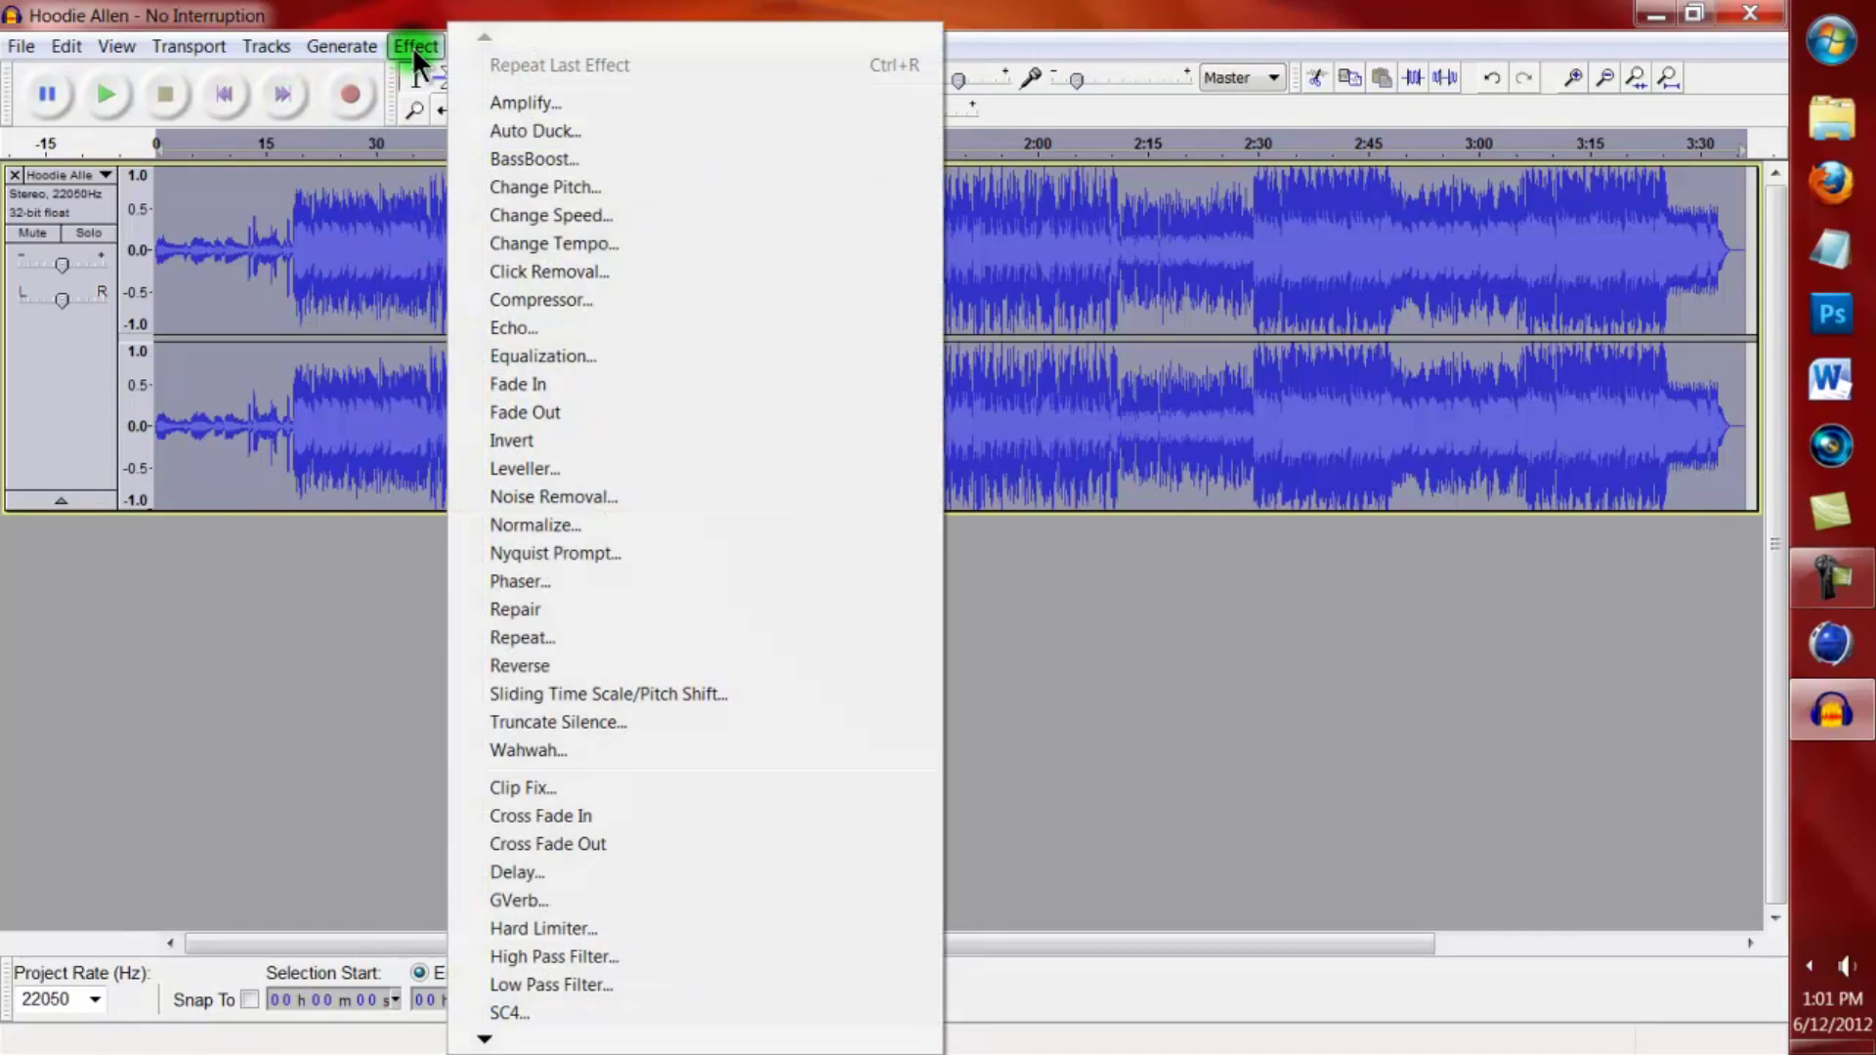
pyautogui.click(546, 523)
pyautogui.moveTo(797, 579); pyautogui.dragTo(725, 561)
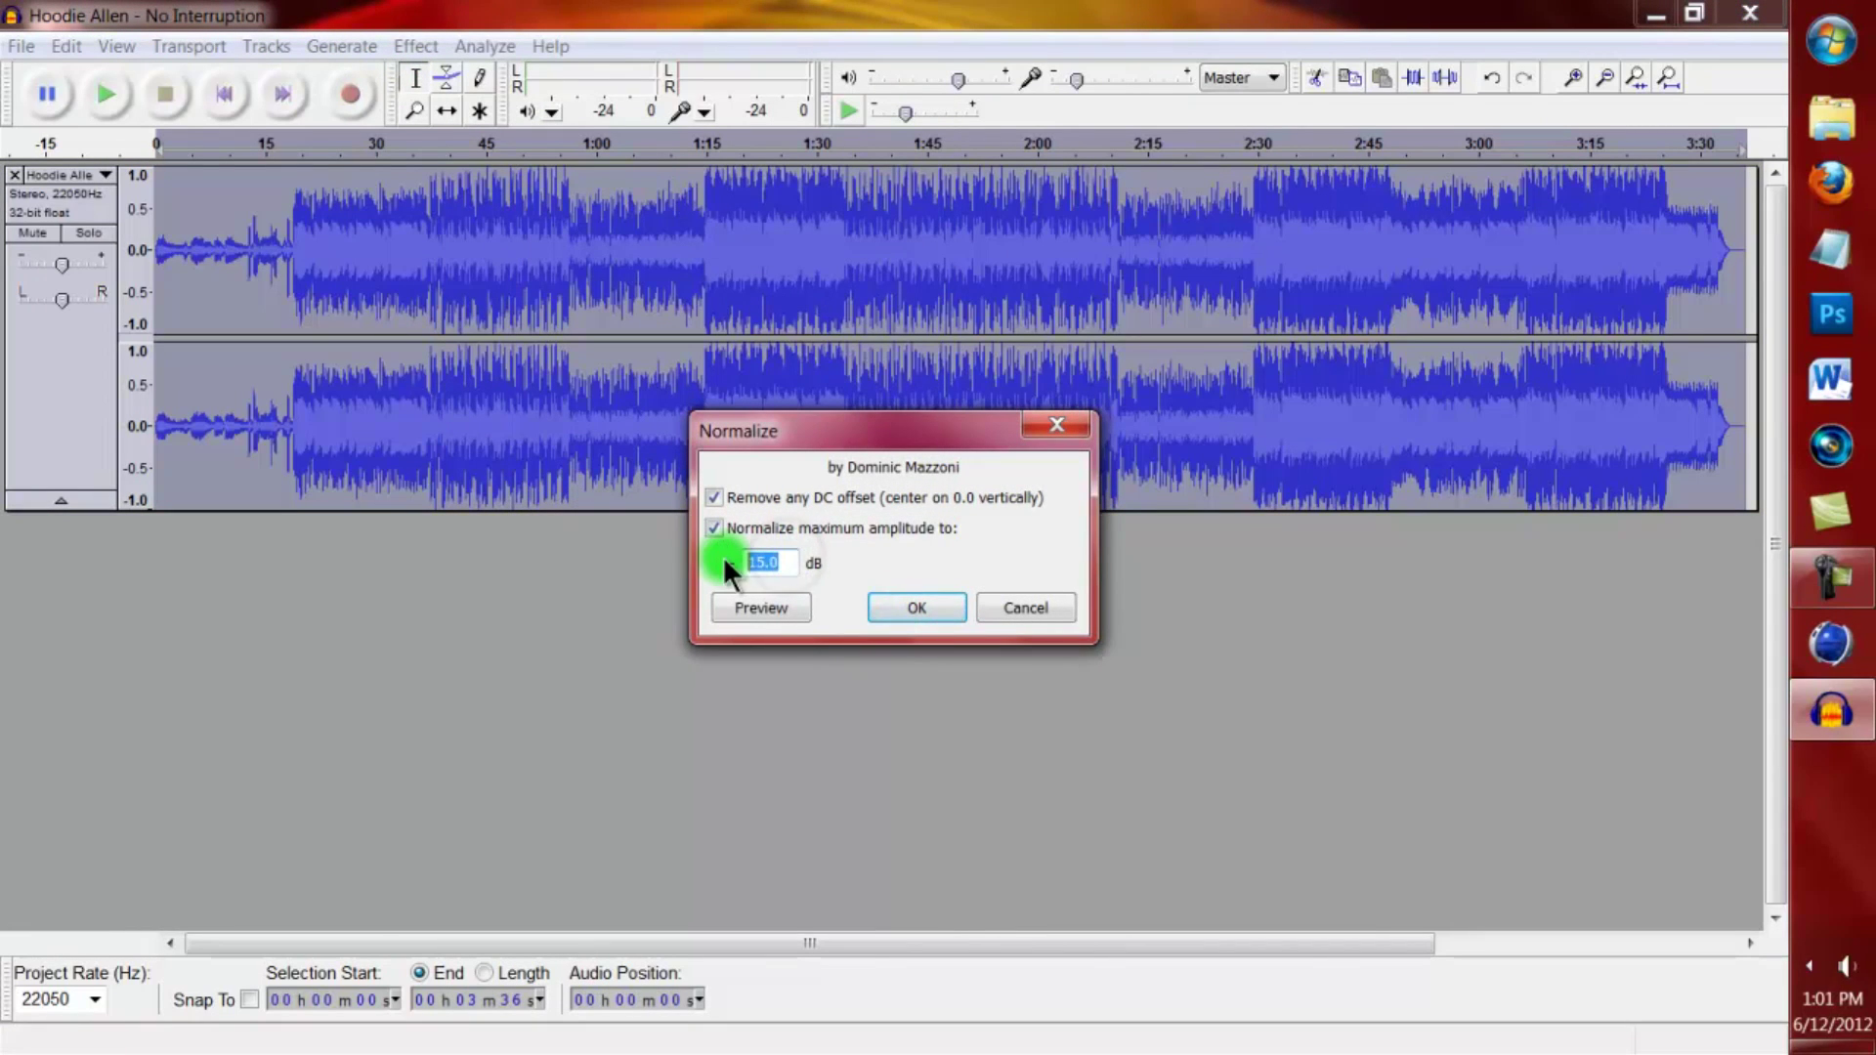
pyautogui.click(914, 608)
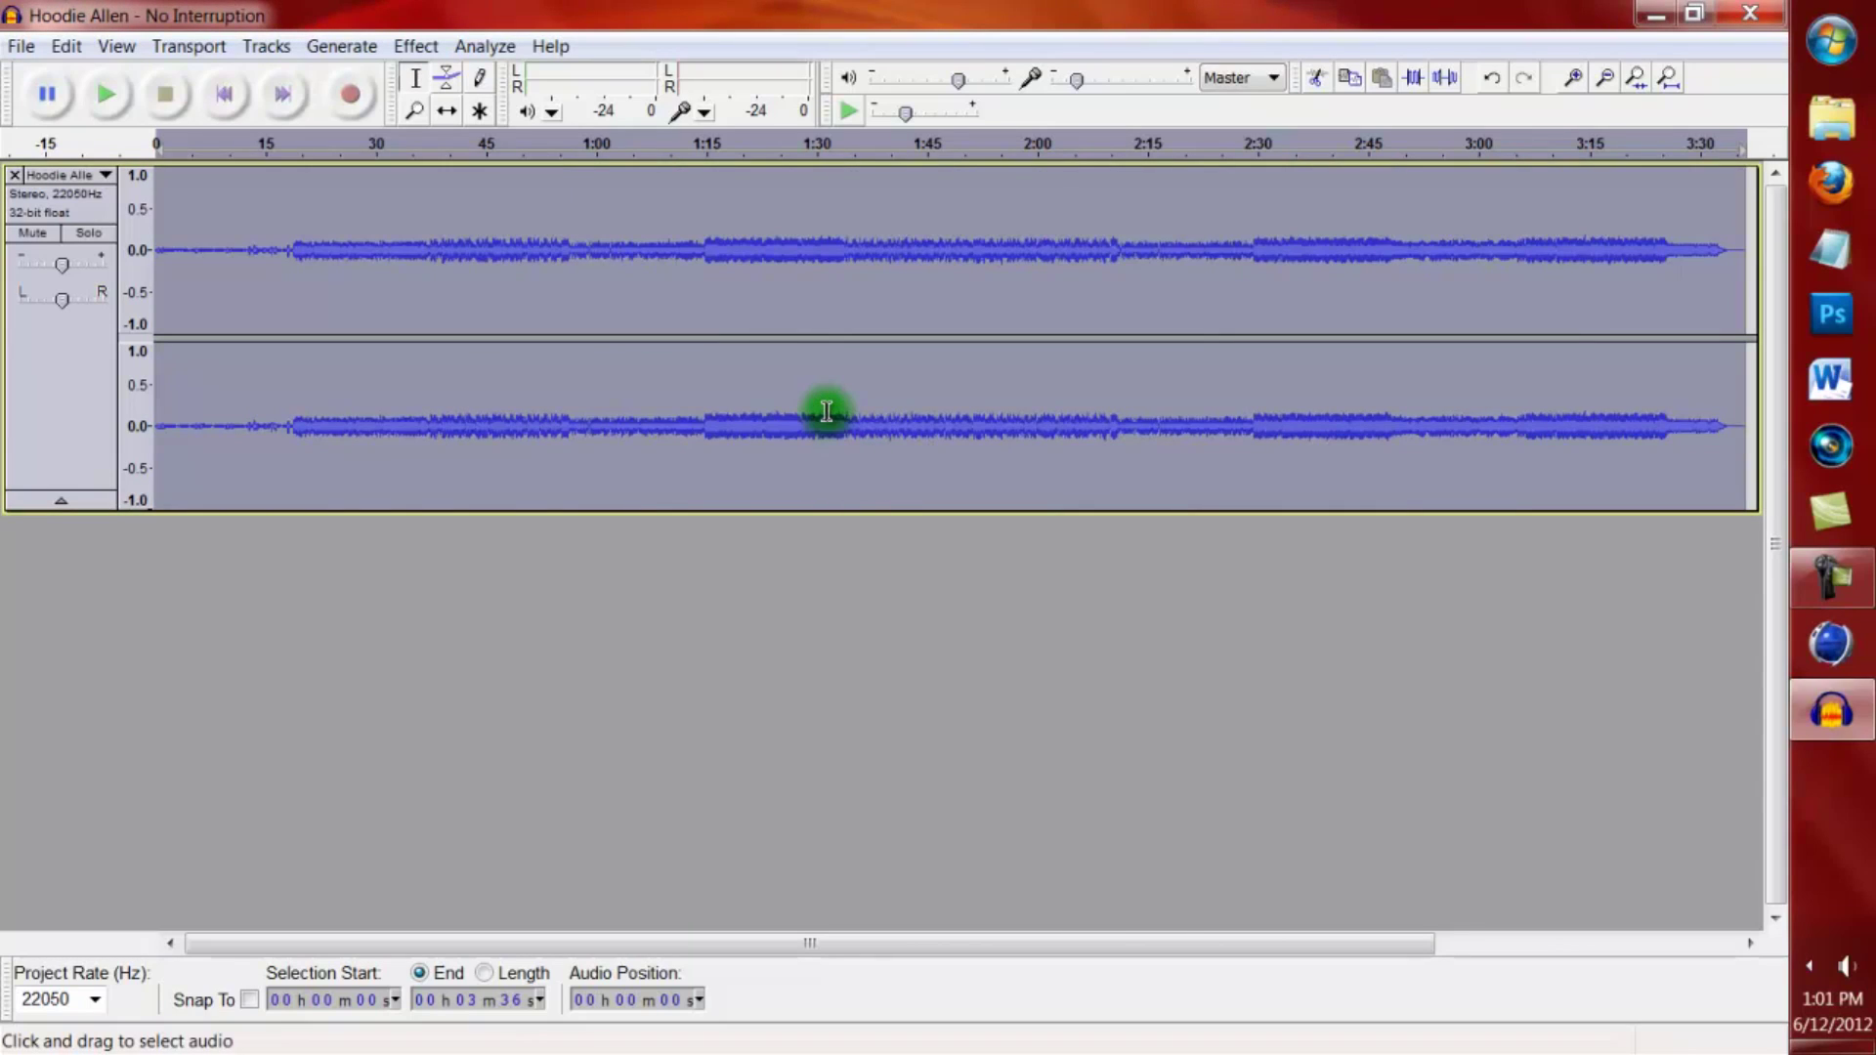
pyautogui.click(825, 410)
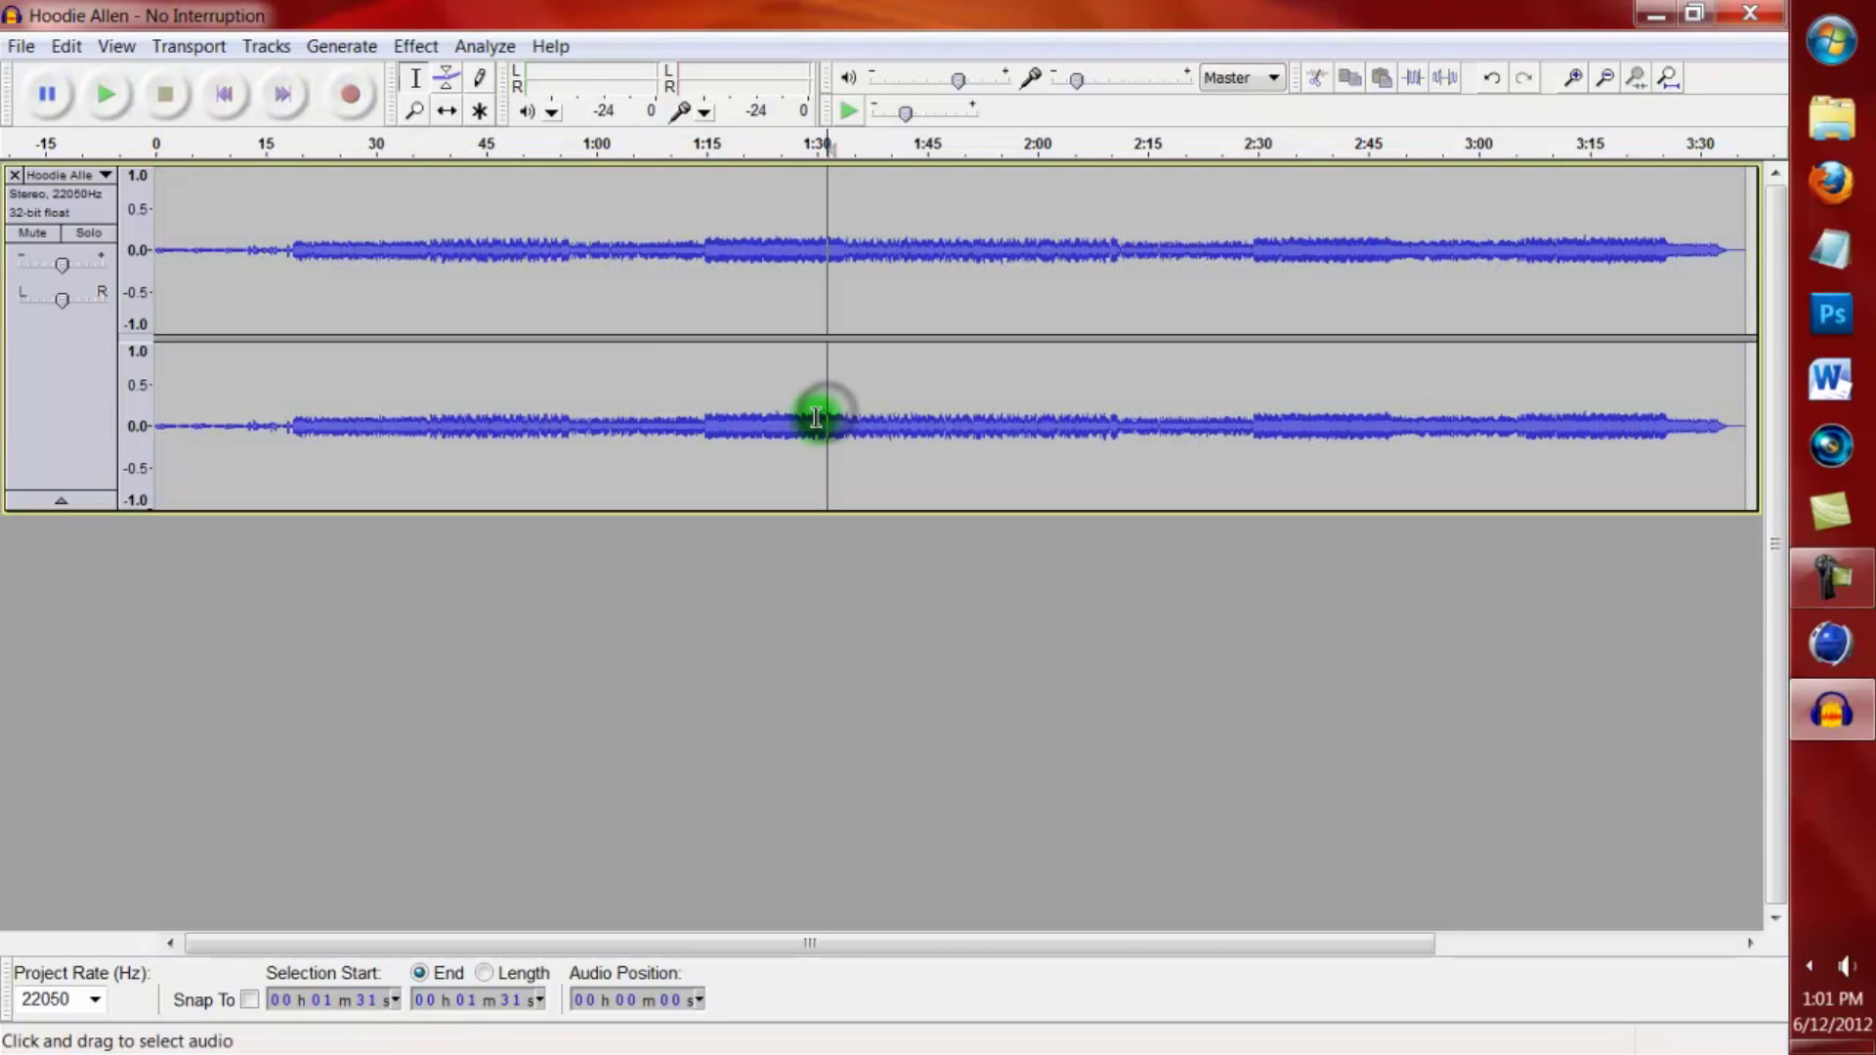
pyautogui.doubleClick(446, 231)
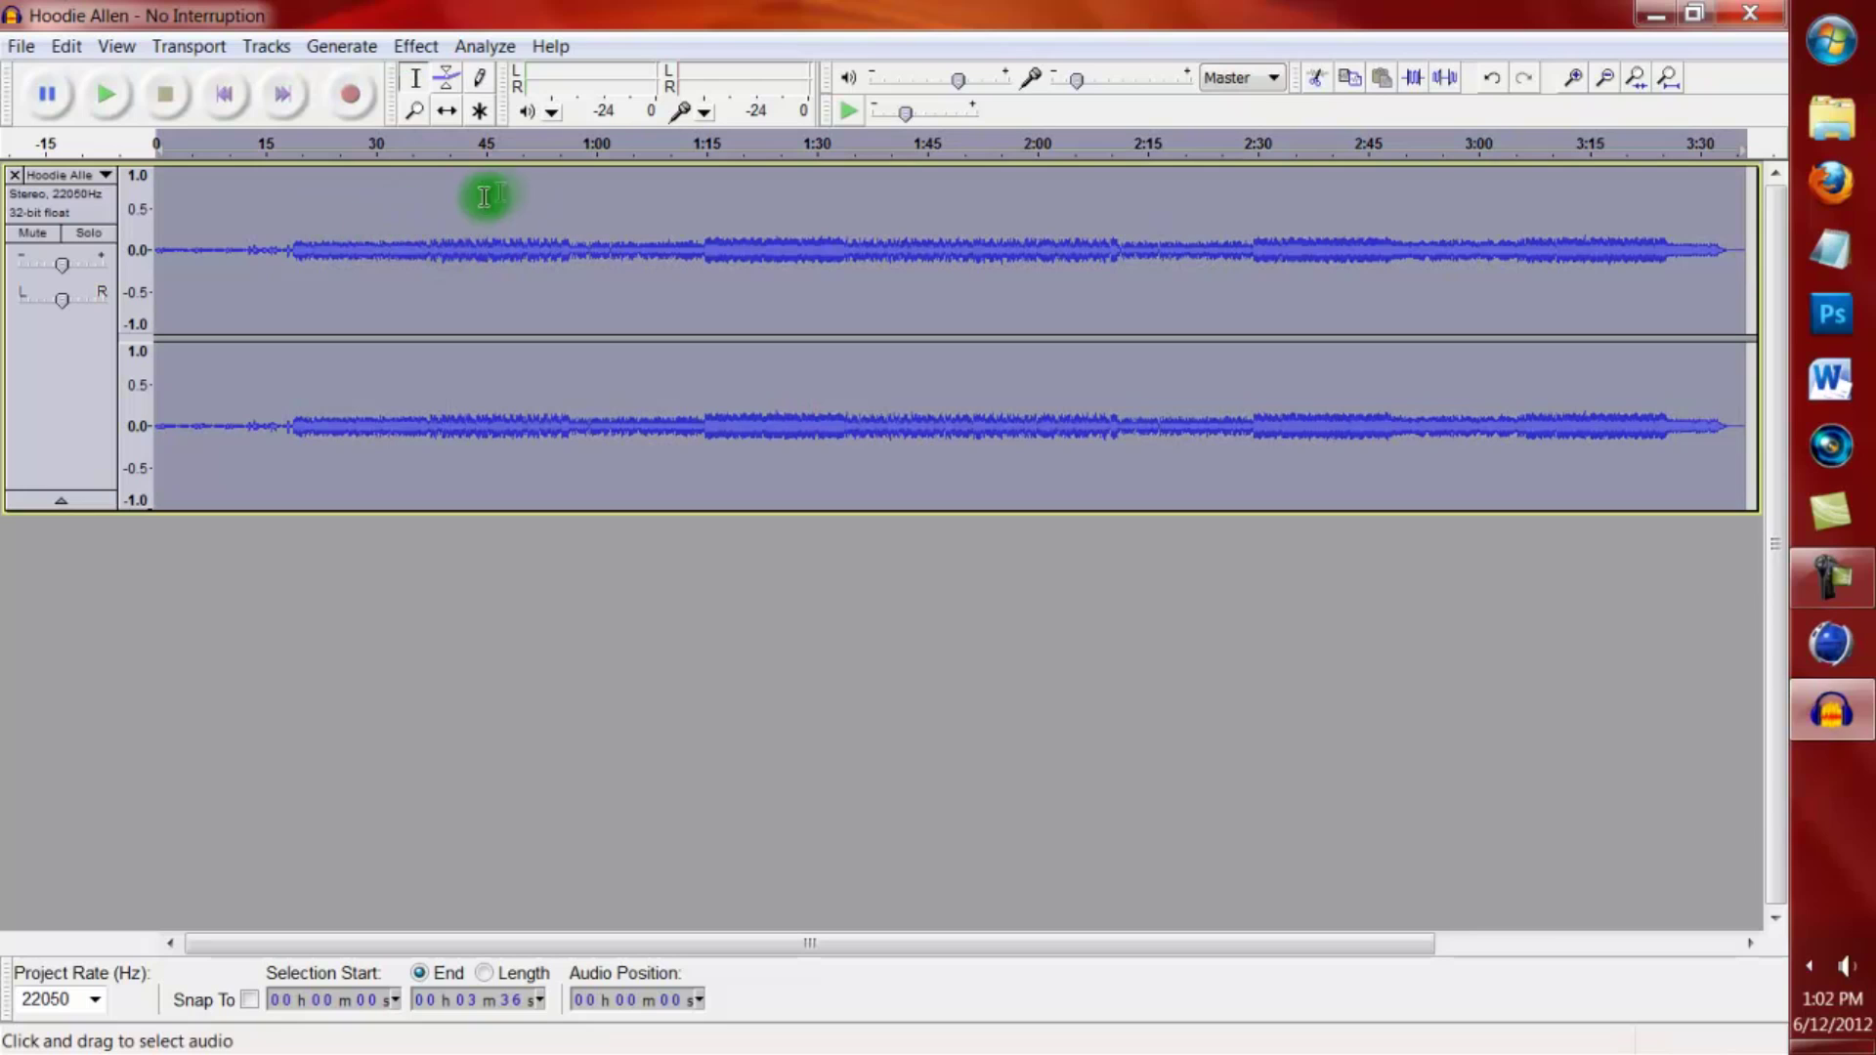
# - Apply Bass Boost at 150 Hz frequency with a 15 dB boost to the whole song
pyautogui.click(414, 43)
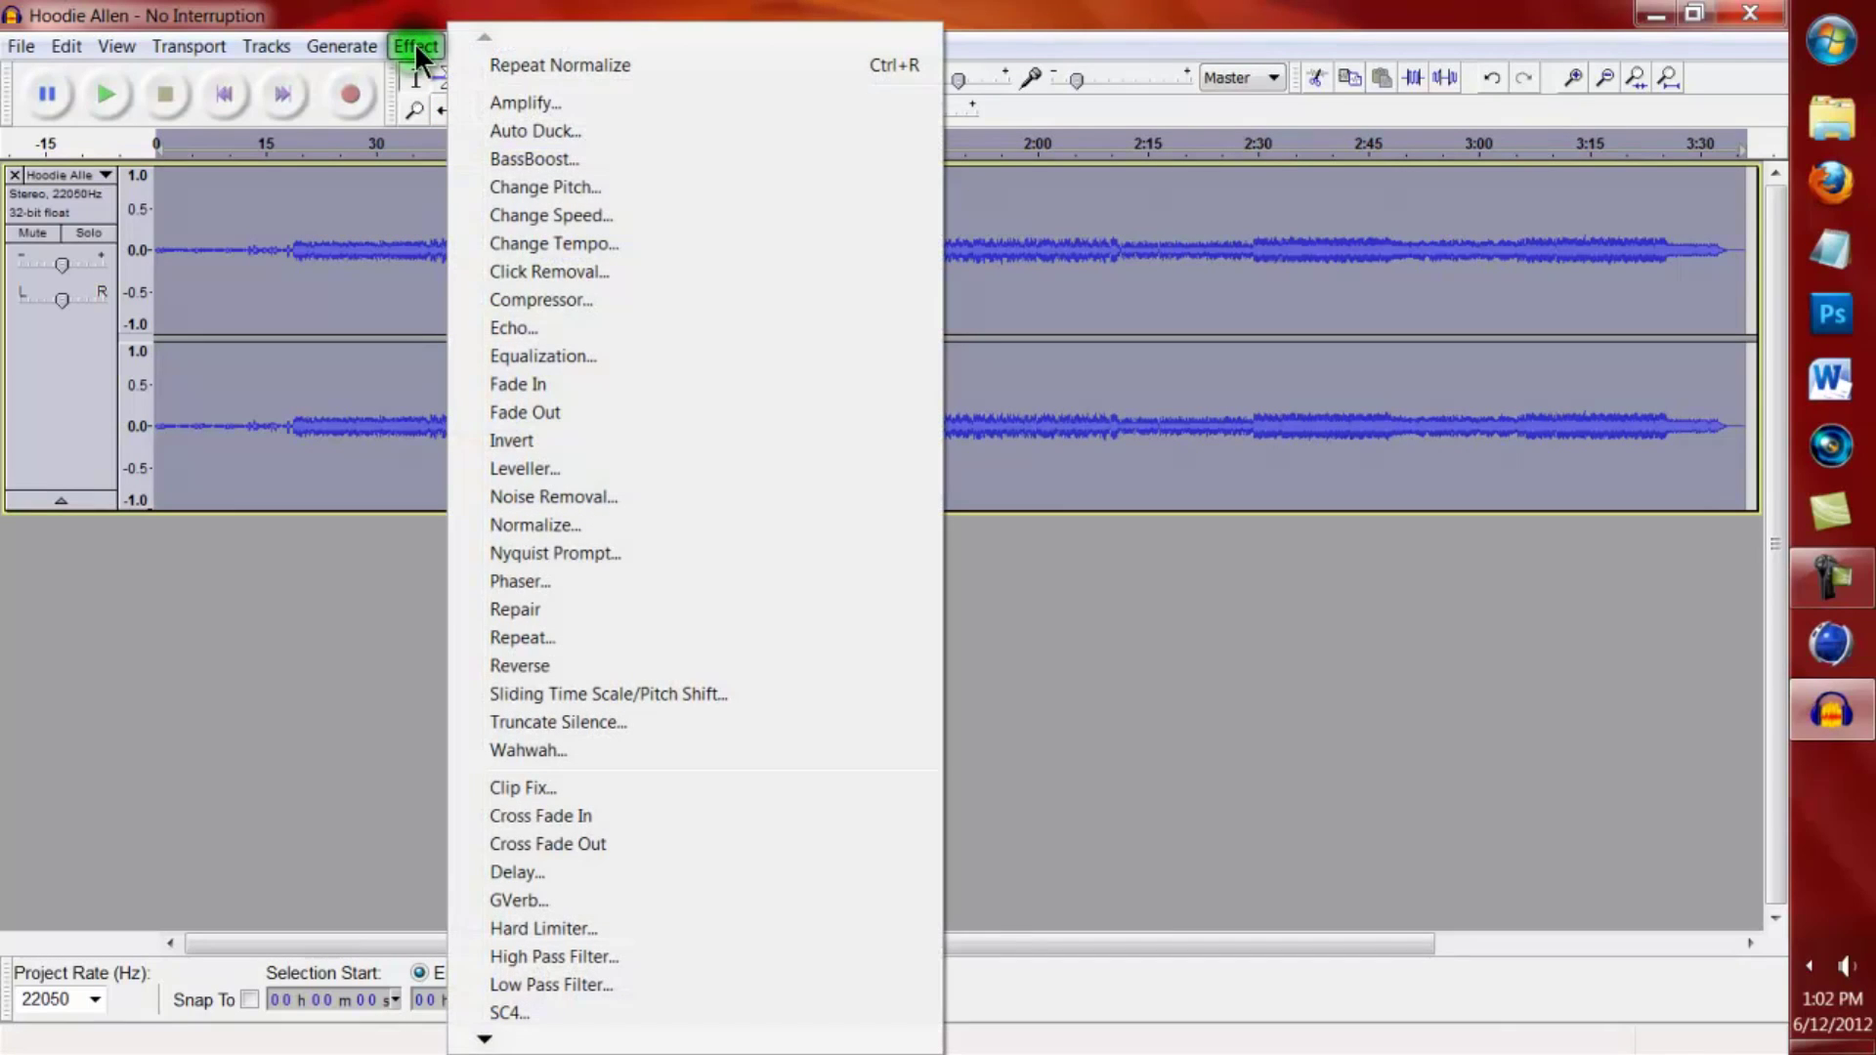
pyautogui.click(560, 158)
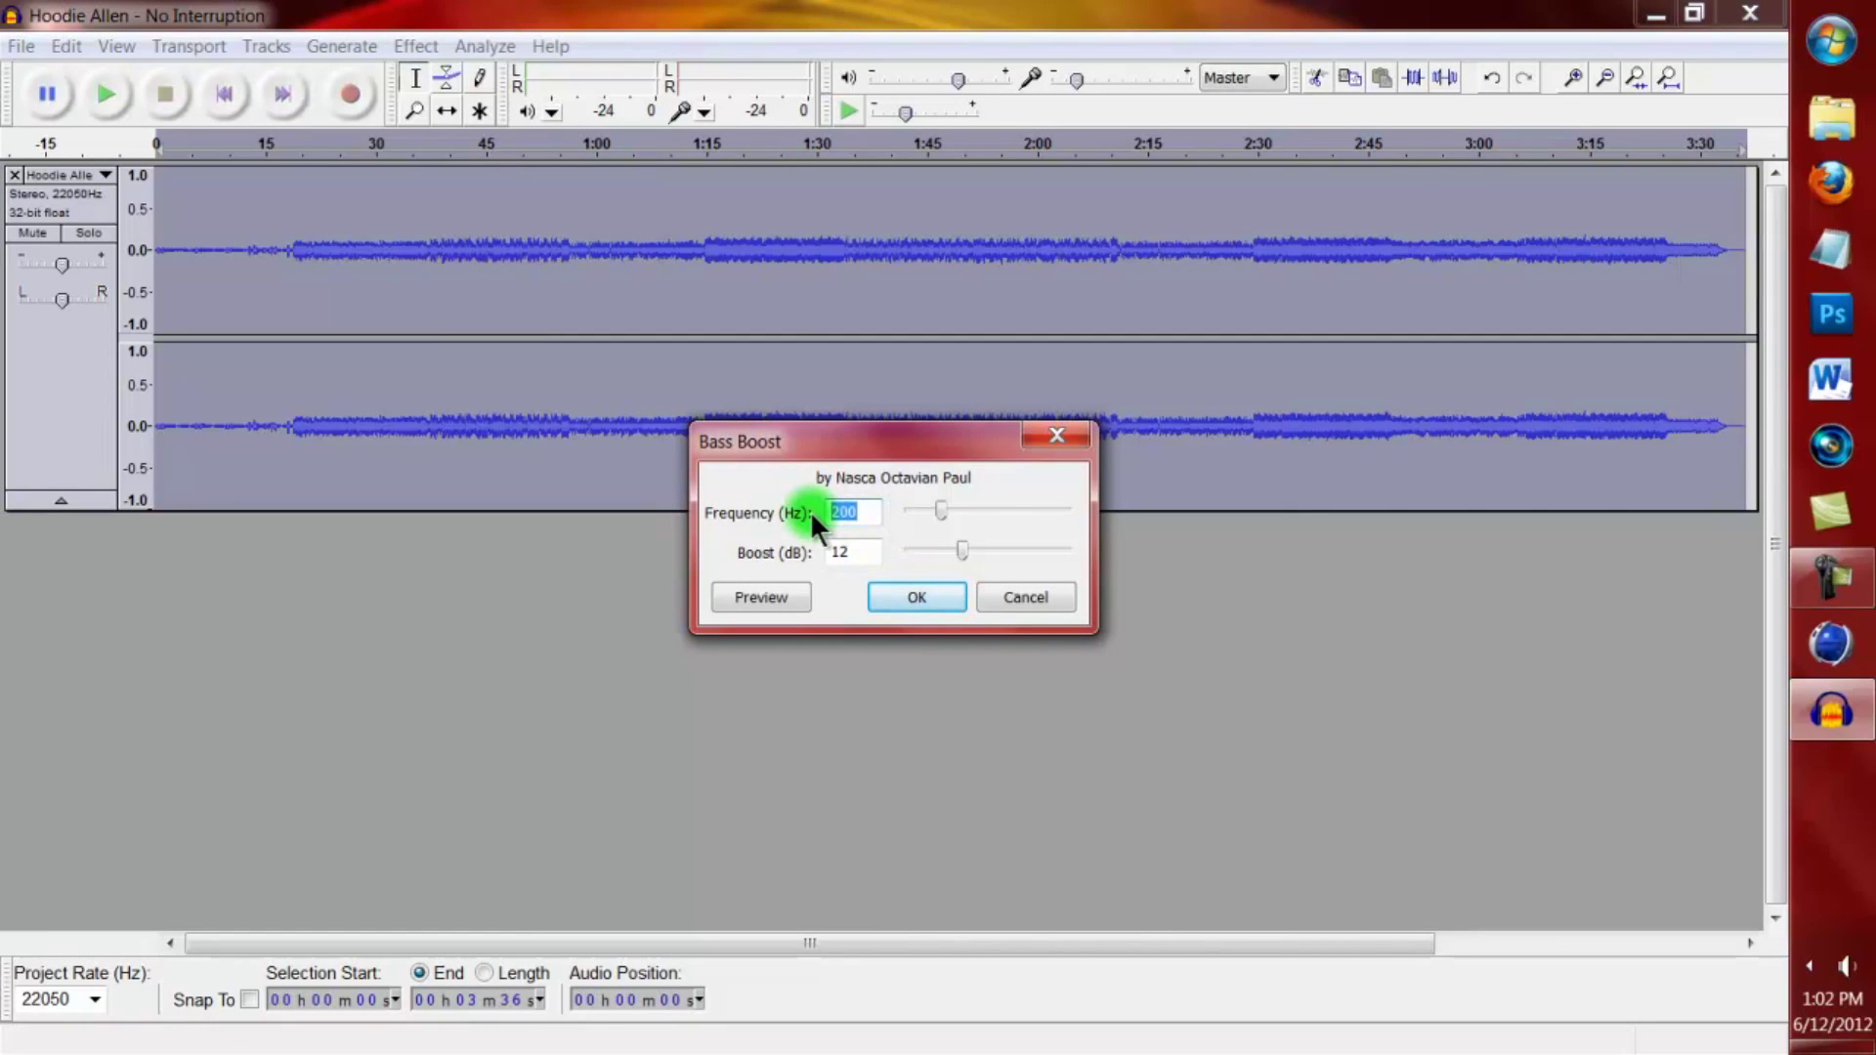
pyautogui.write('150')
pyautogui.doubleClick(839, 551)
pyautogui.write('15')
pyautogui.click(916, 598)
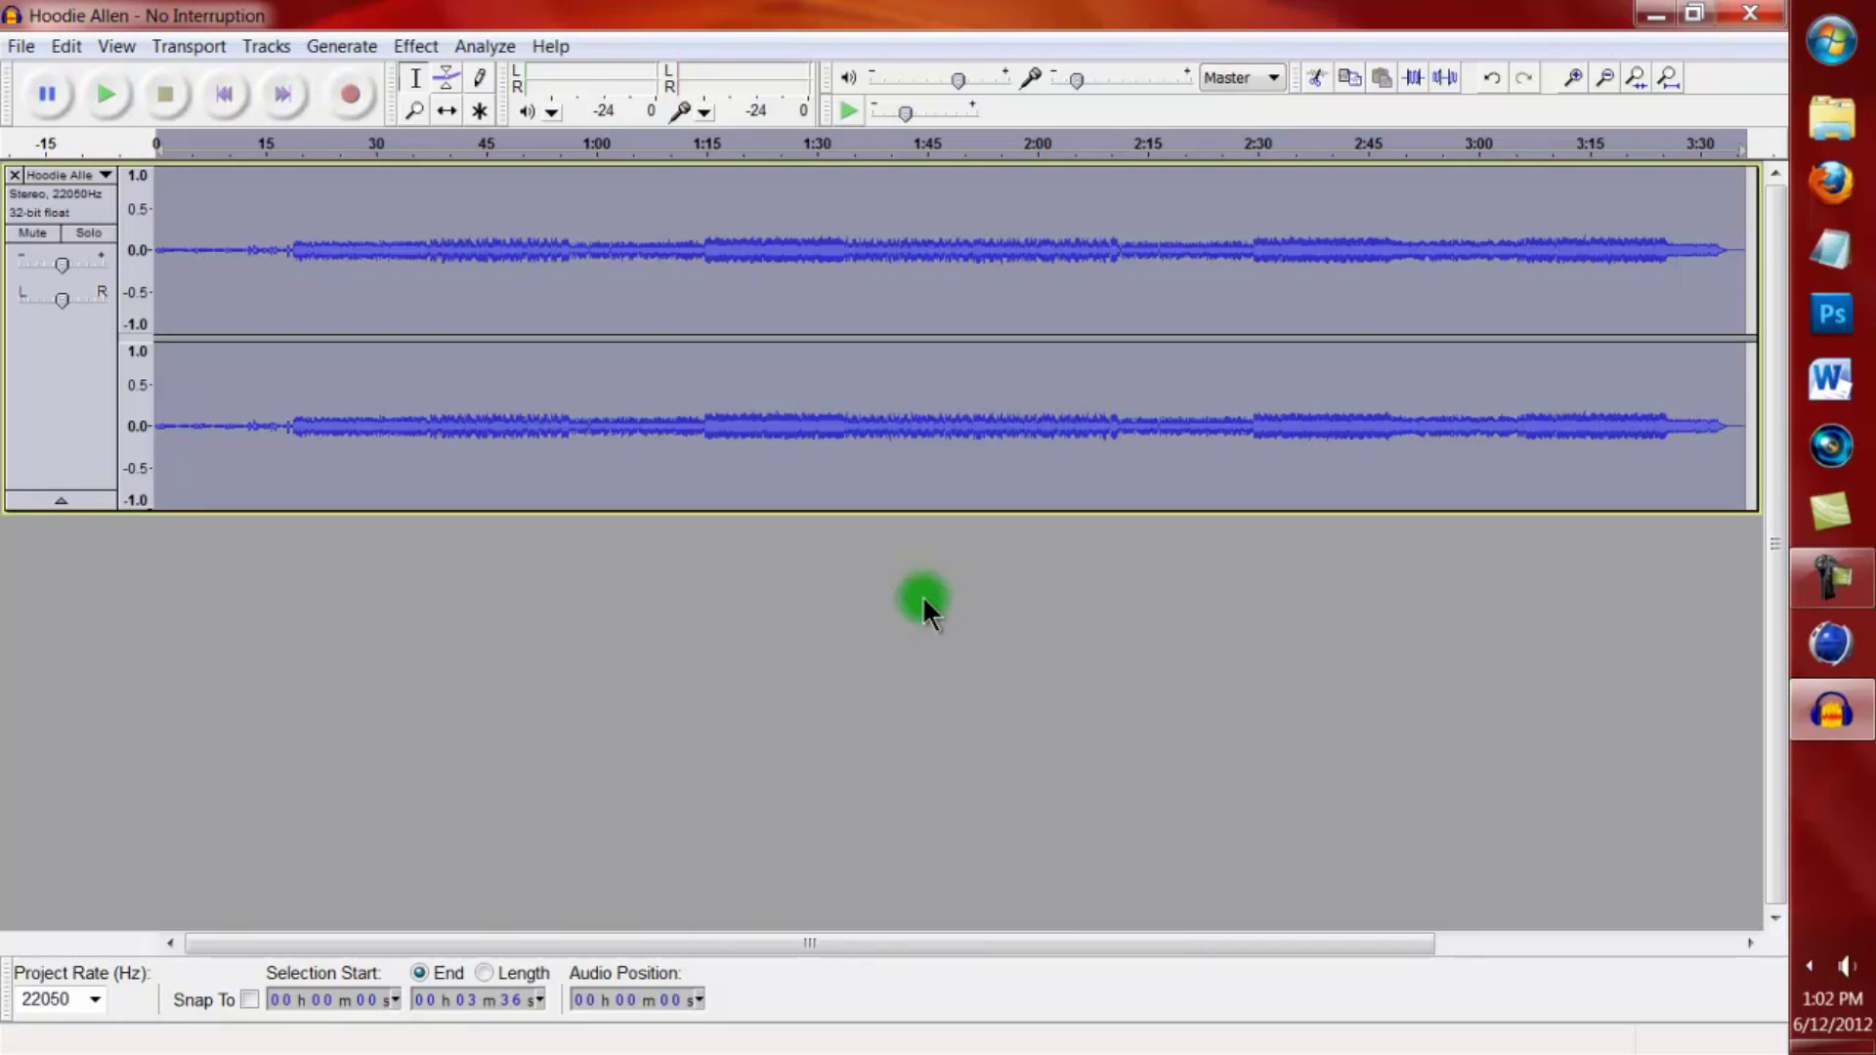
pyautogui.click(575, 298)
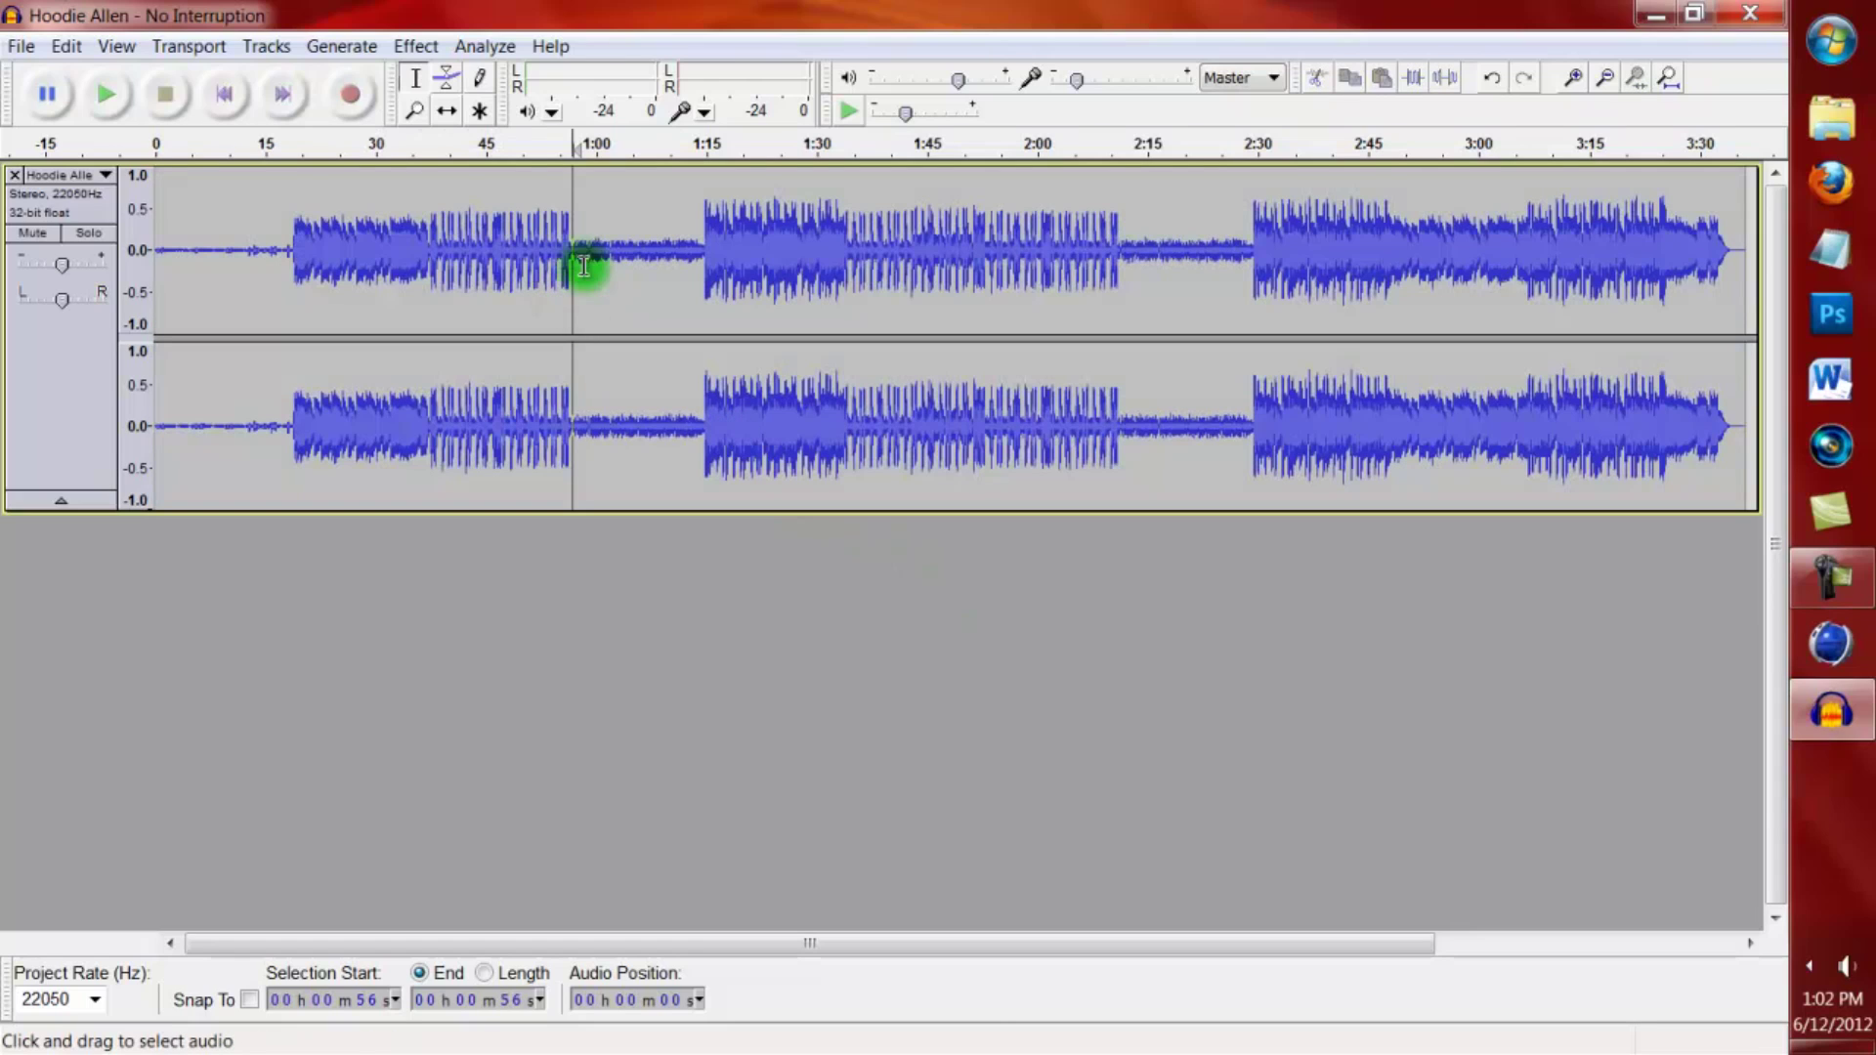
# - Try selections around 0:02–0:56, then click near 1:05 so nothing stays selected
pyautogui.moveTo(176, 254); pyautogui.dragTo(568, 231)
pyautogui.click(259, 251)
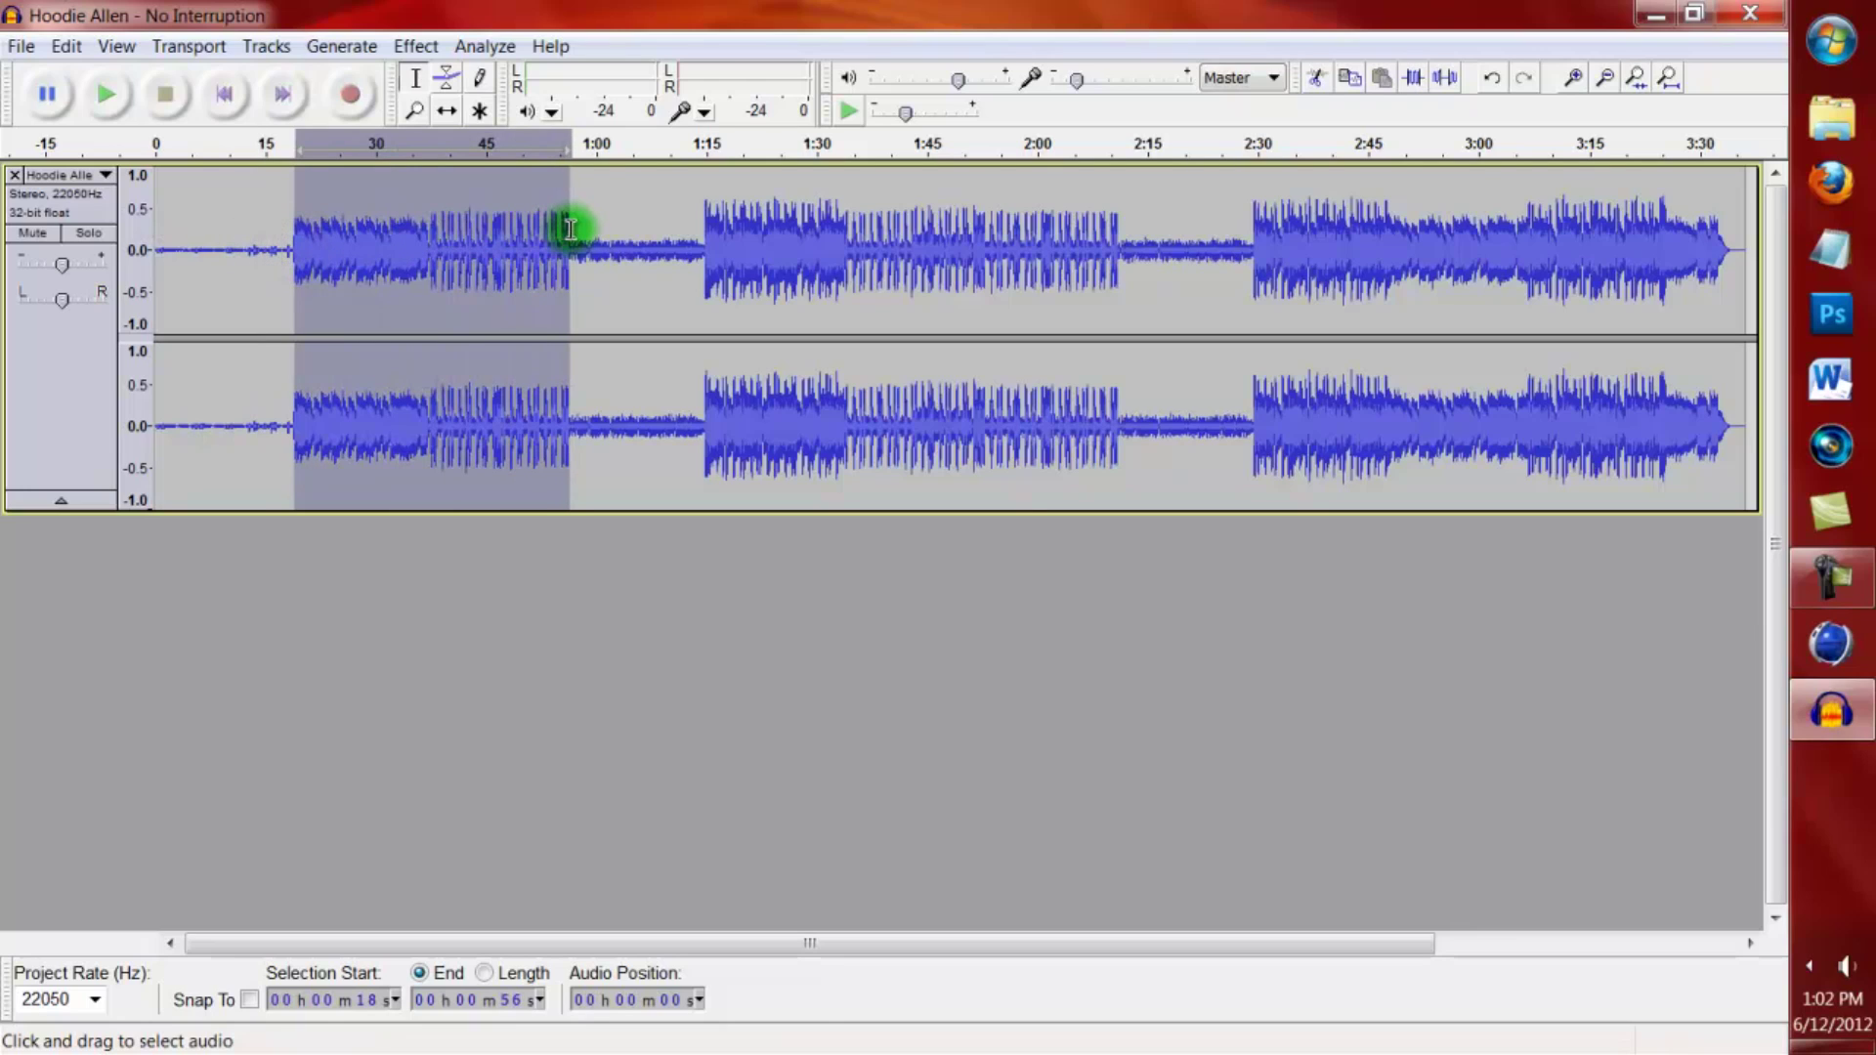
pyautogui.click(636, 276)
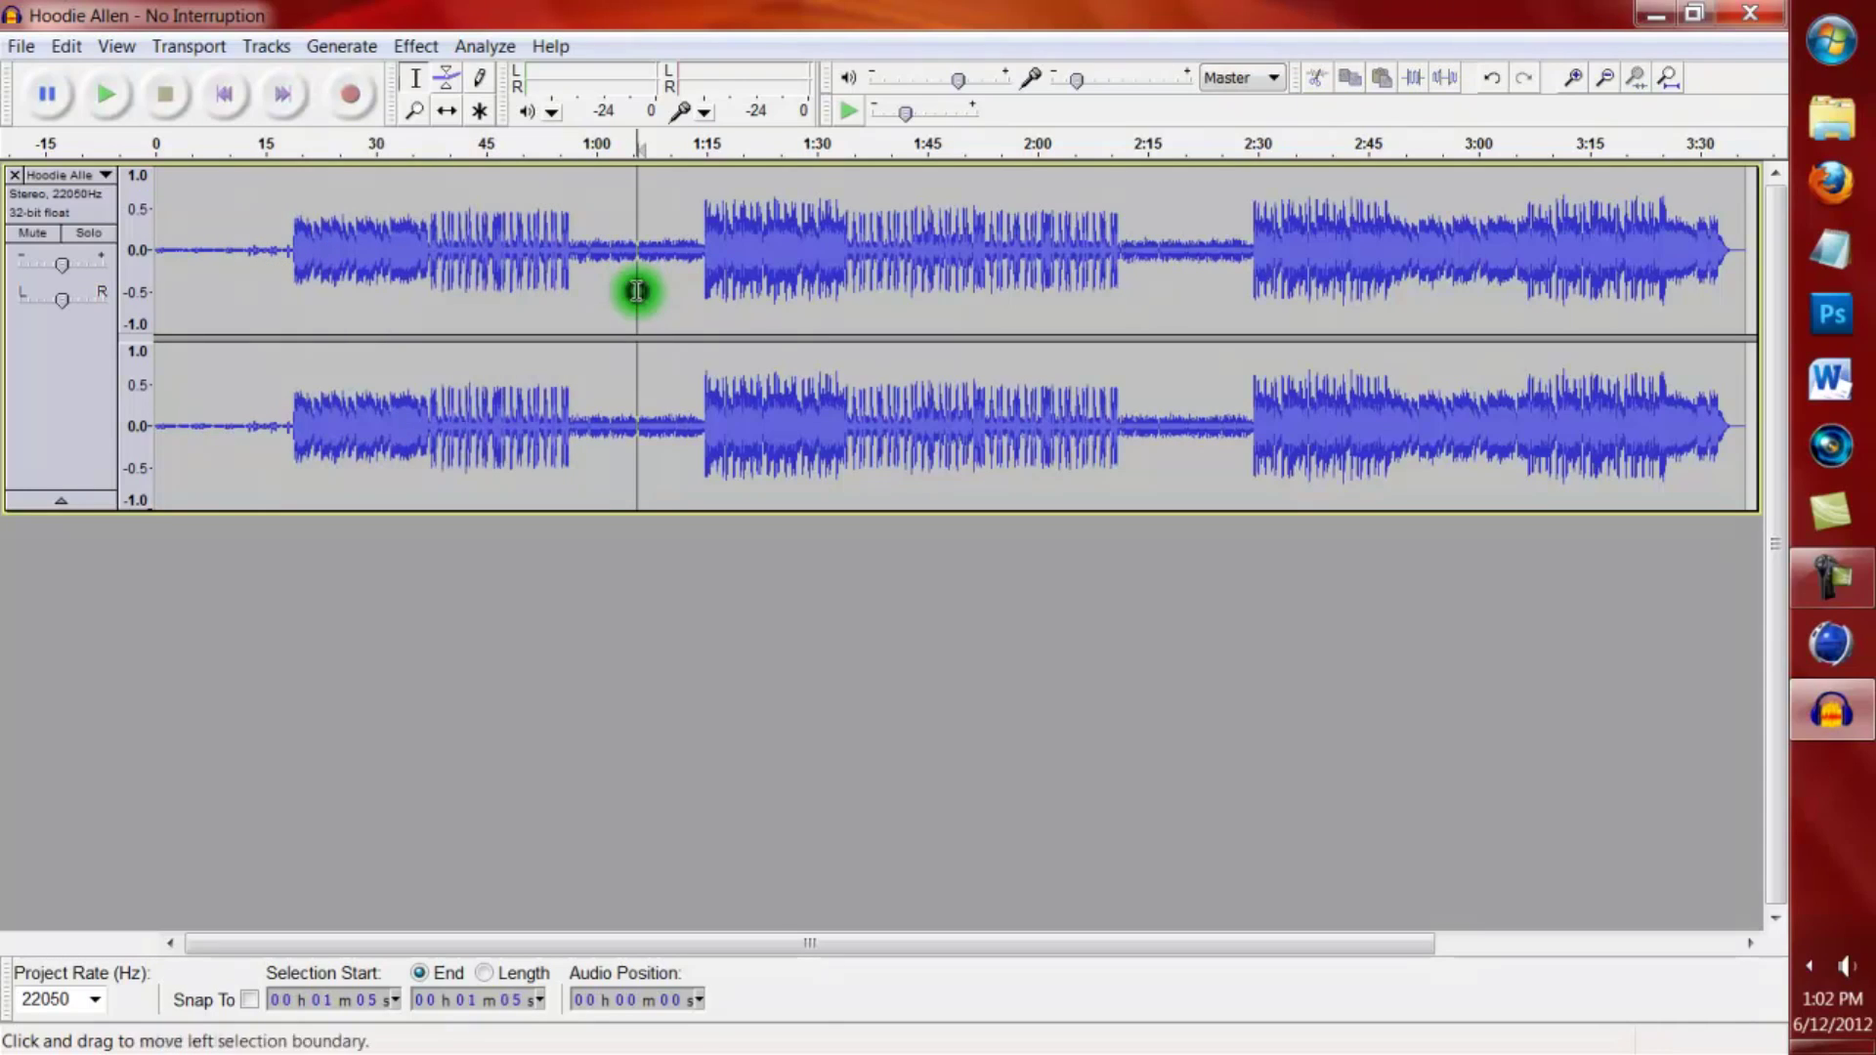
pyautogui.click(23, 41)
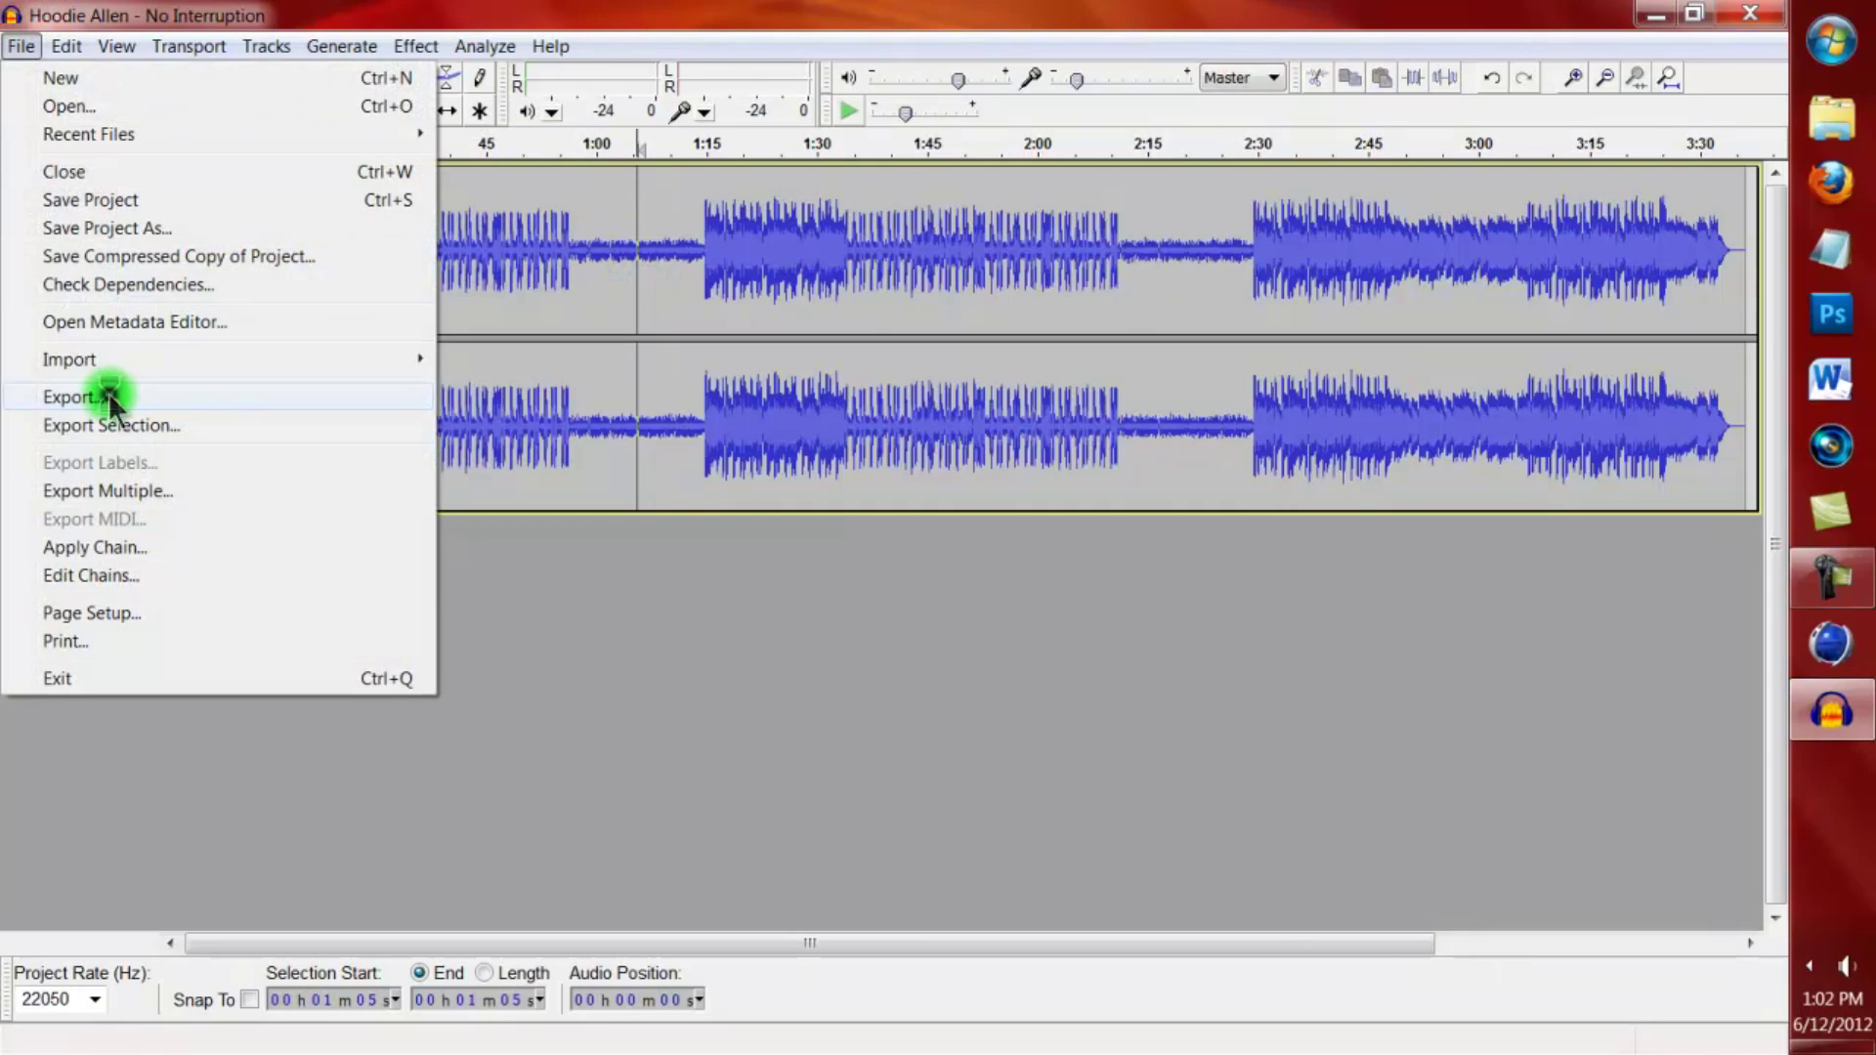
# - Export as MP3 'Hoodie Allen - No Interruption BB' to the BassBoosted folder, leaving tags empty
pyautogui.click(110, 400)
pyautogui.click(569, 550)
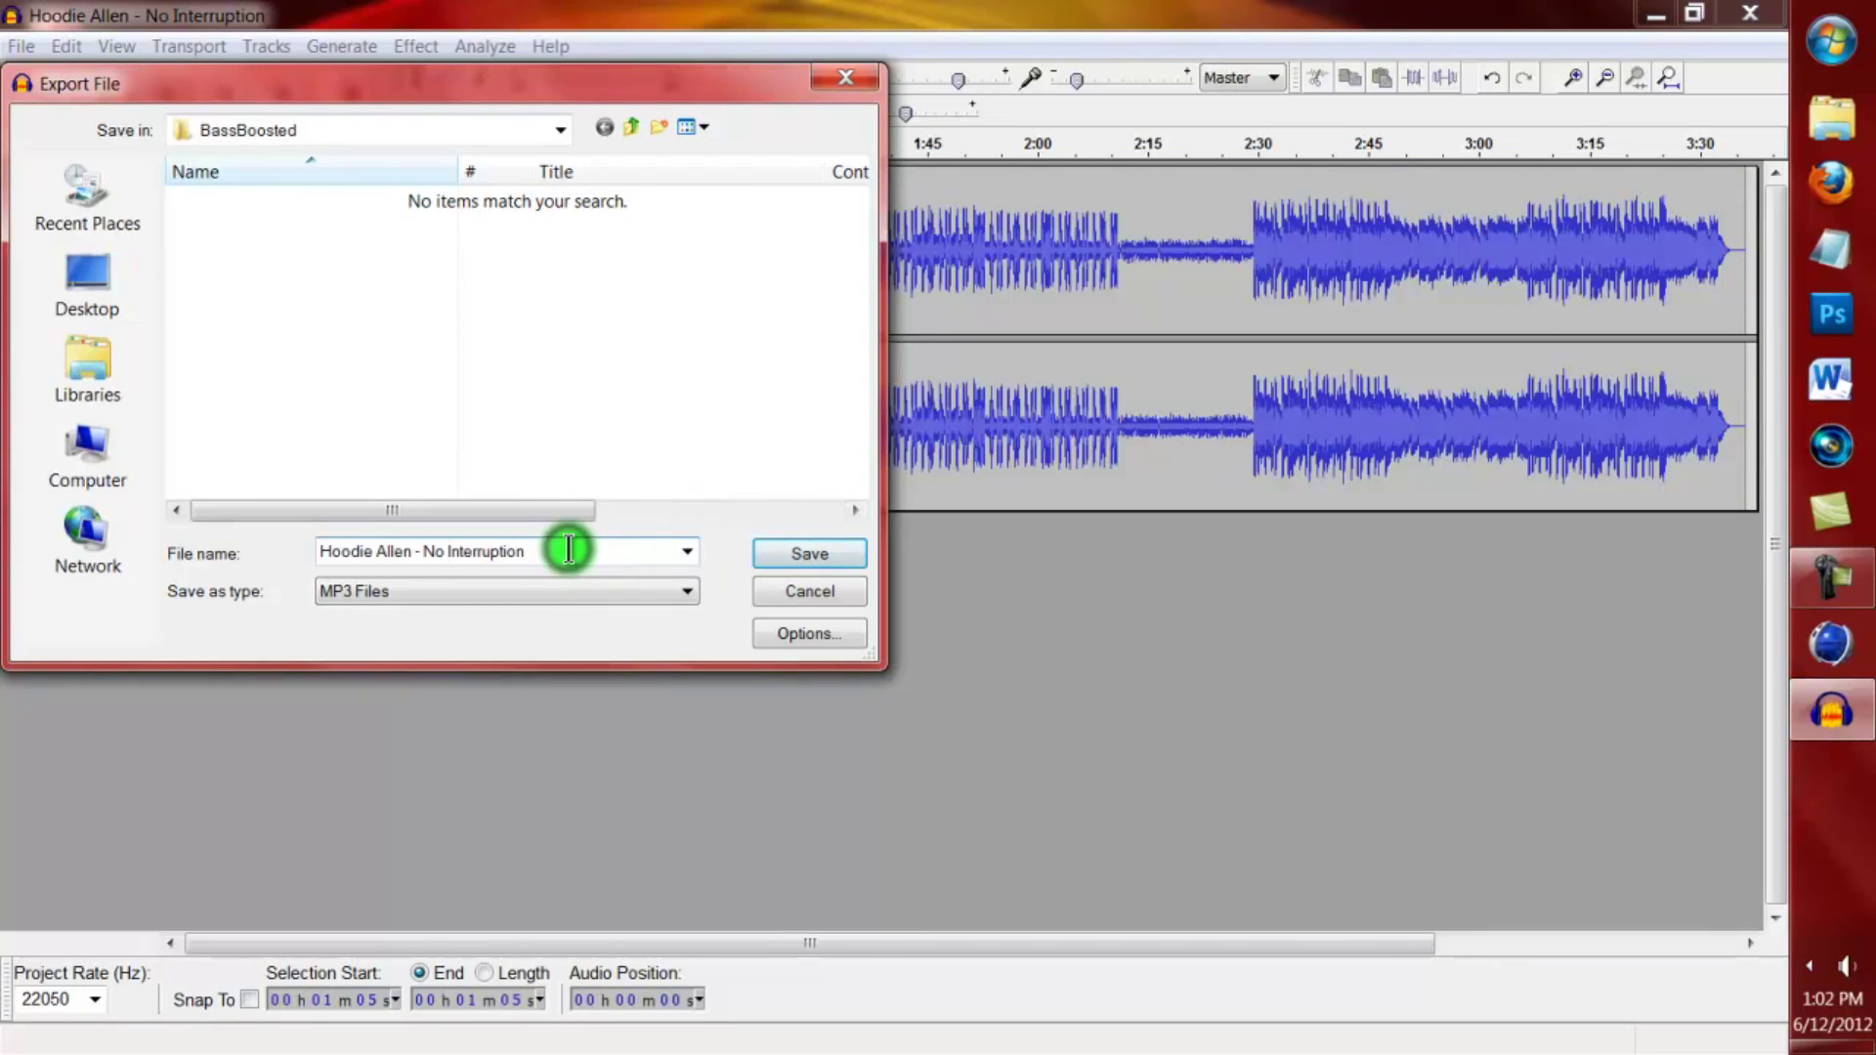
pyautogui.write('BB')
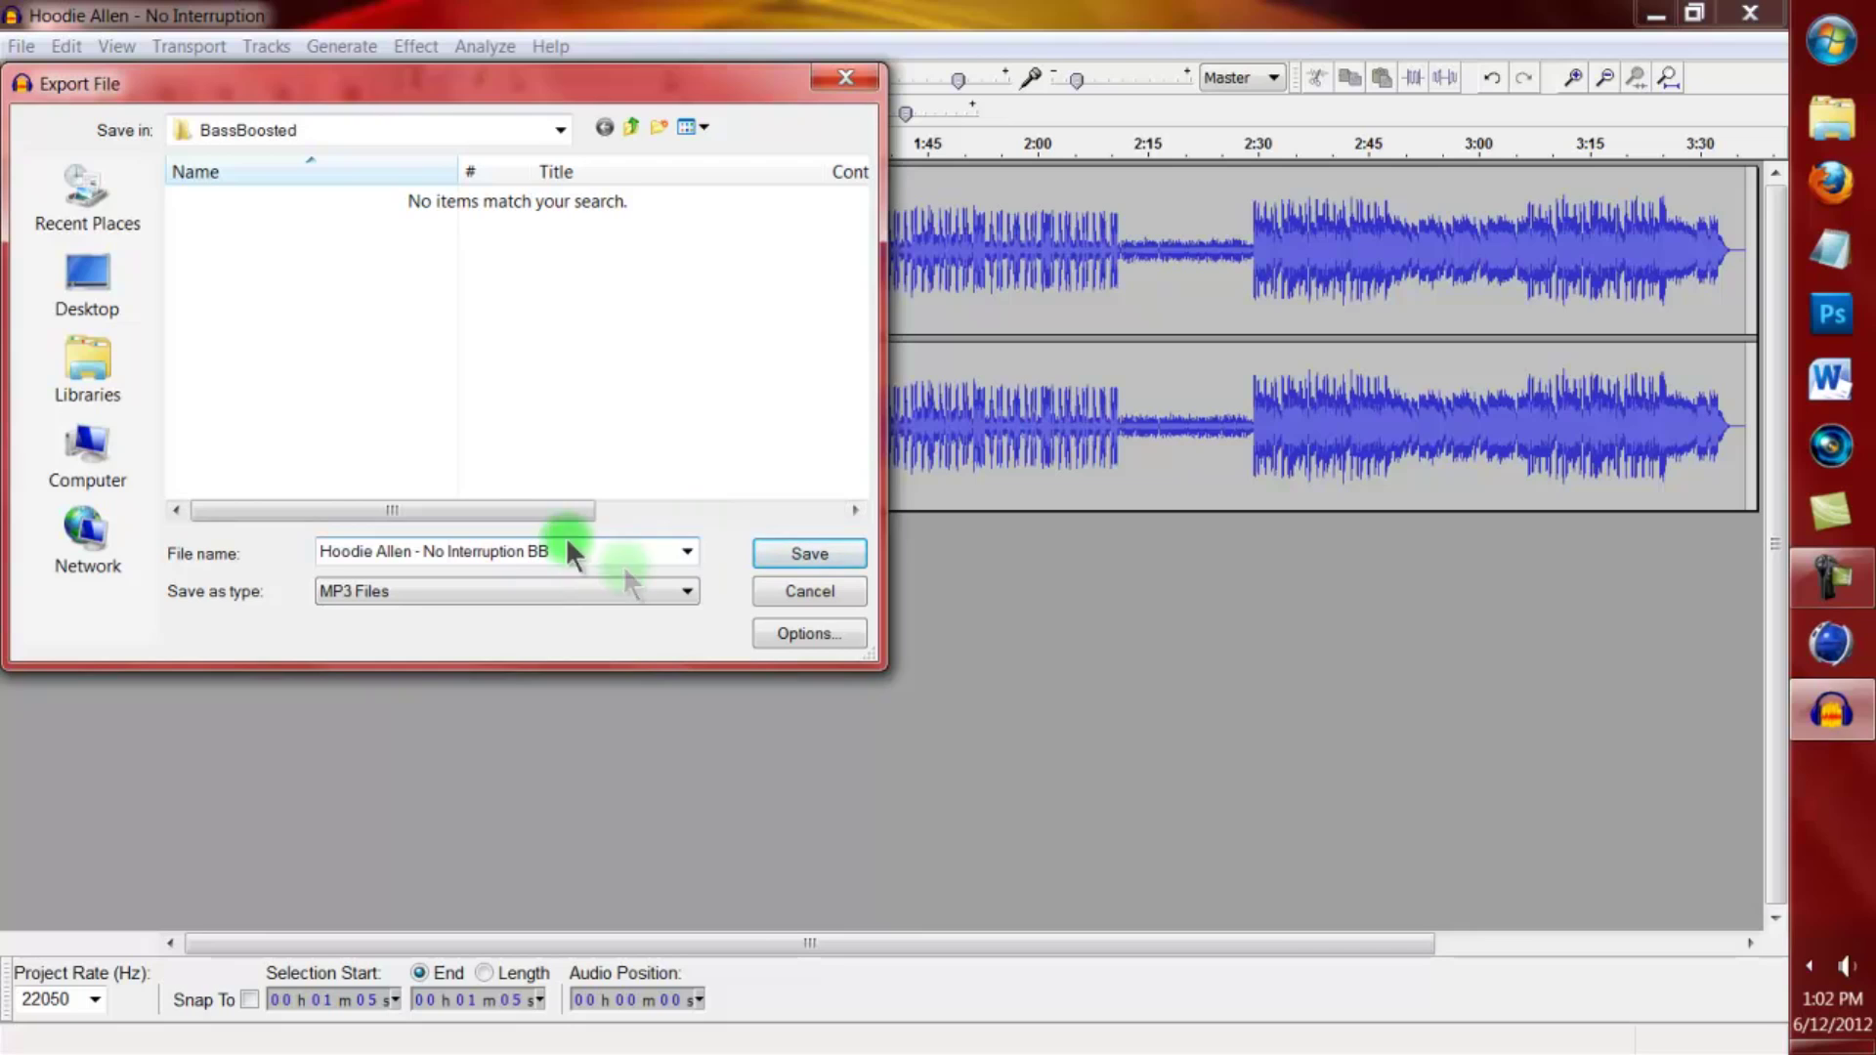
pyautogui.click(450, 586)
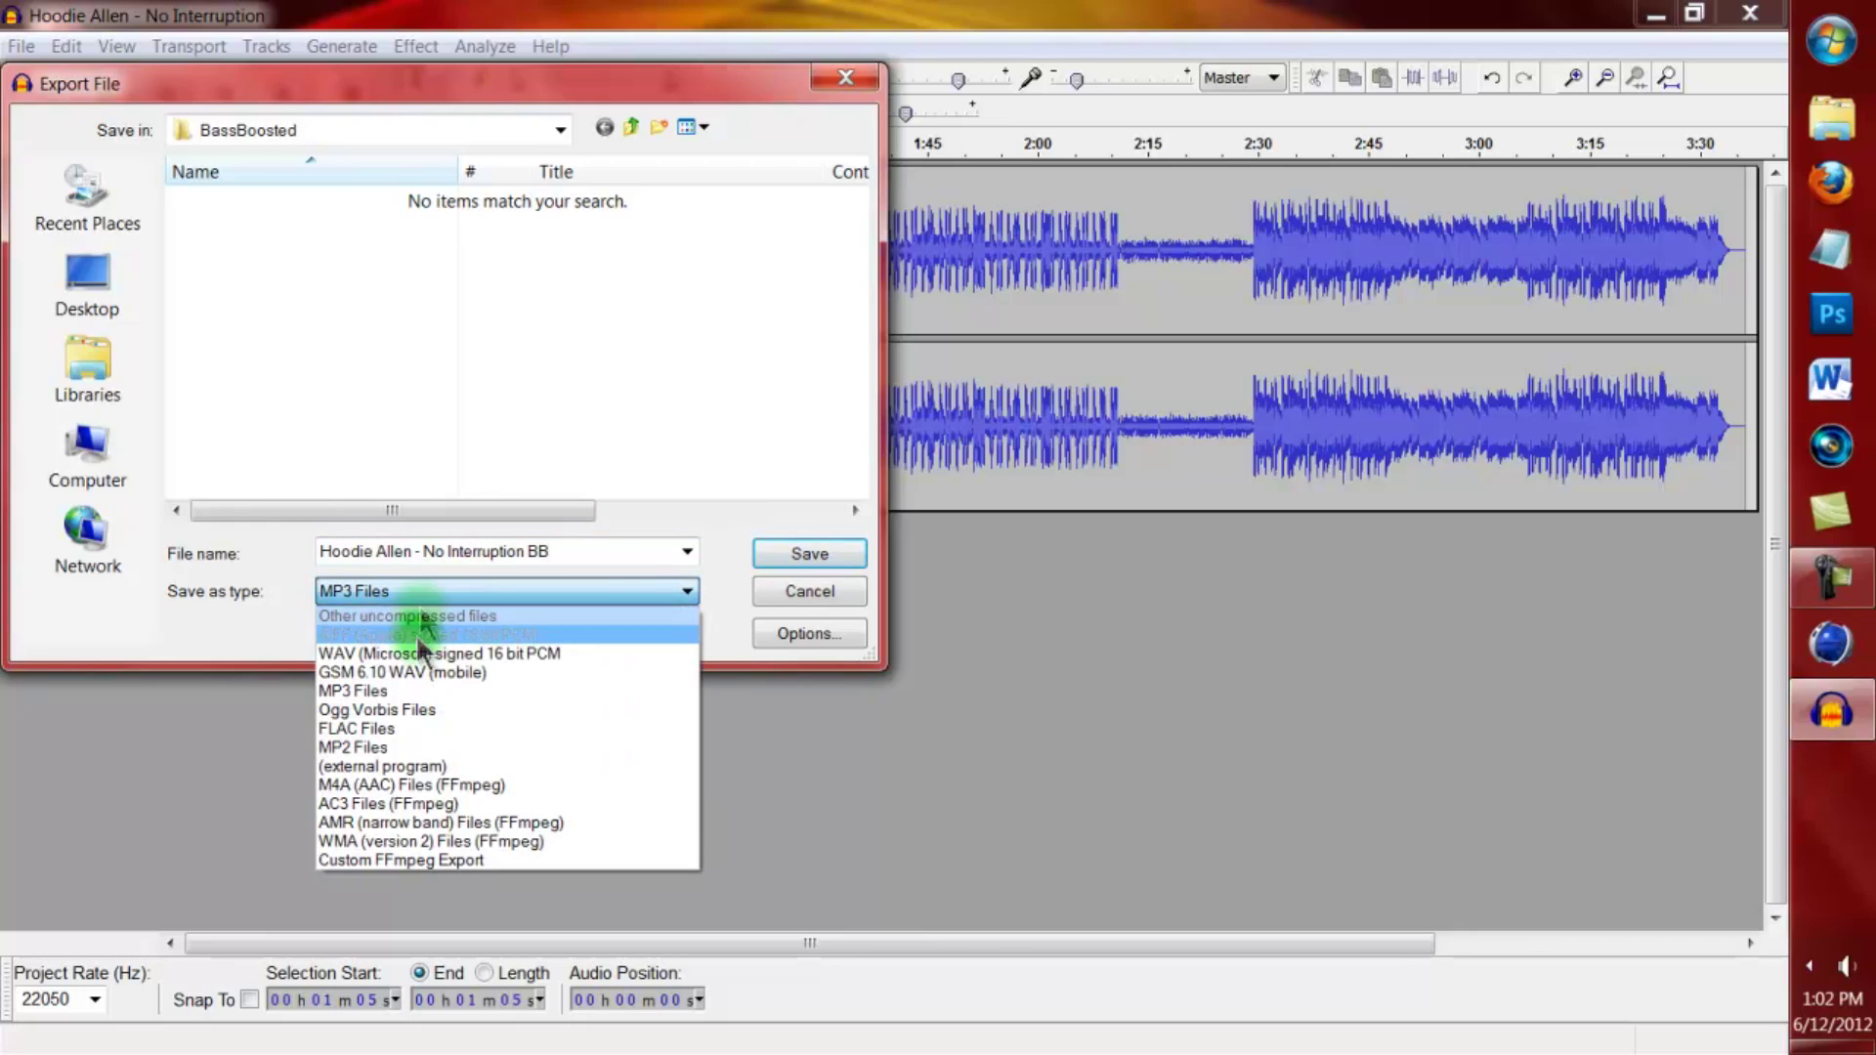
pyautogui.click(348, 690)
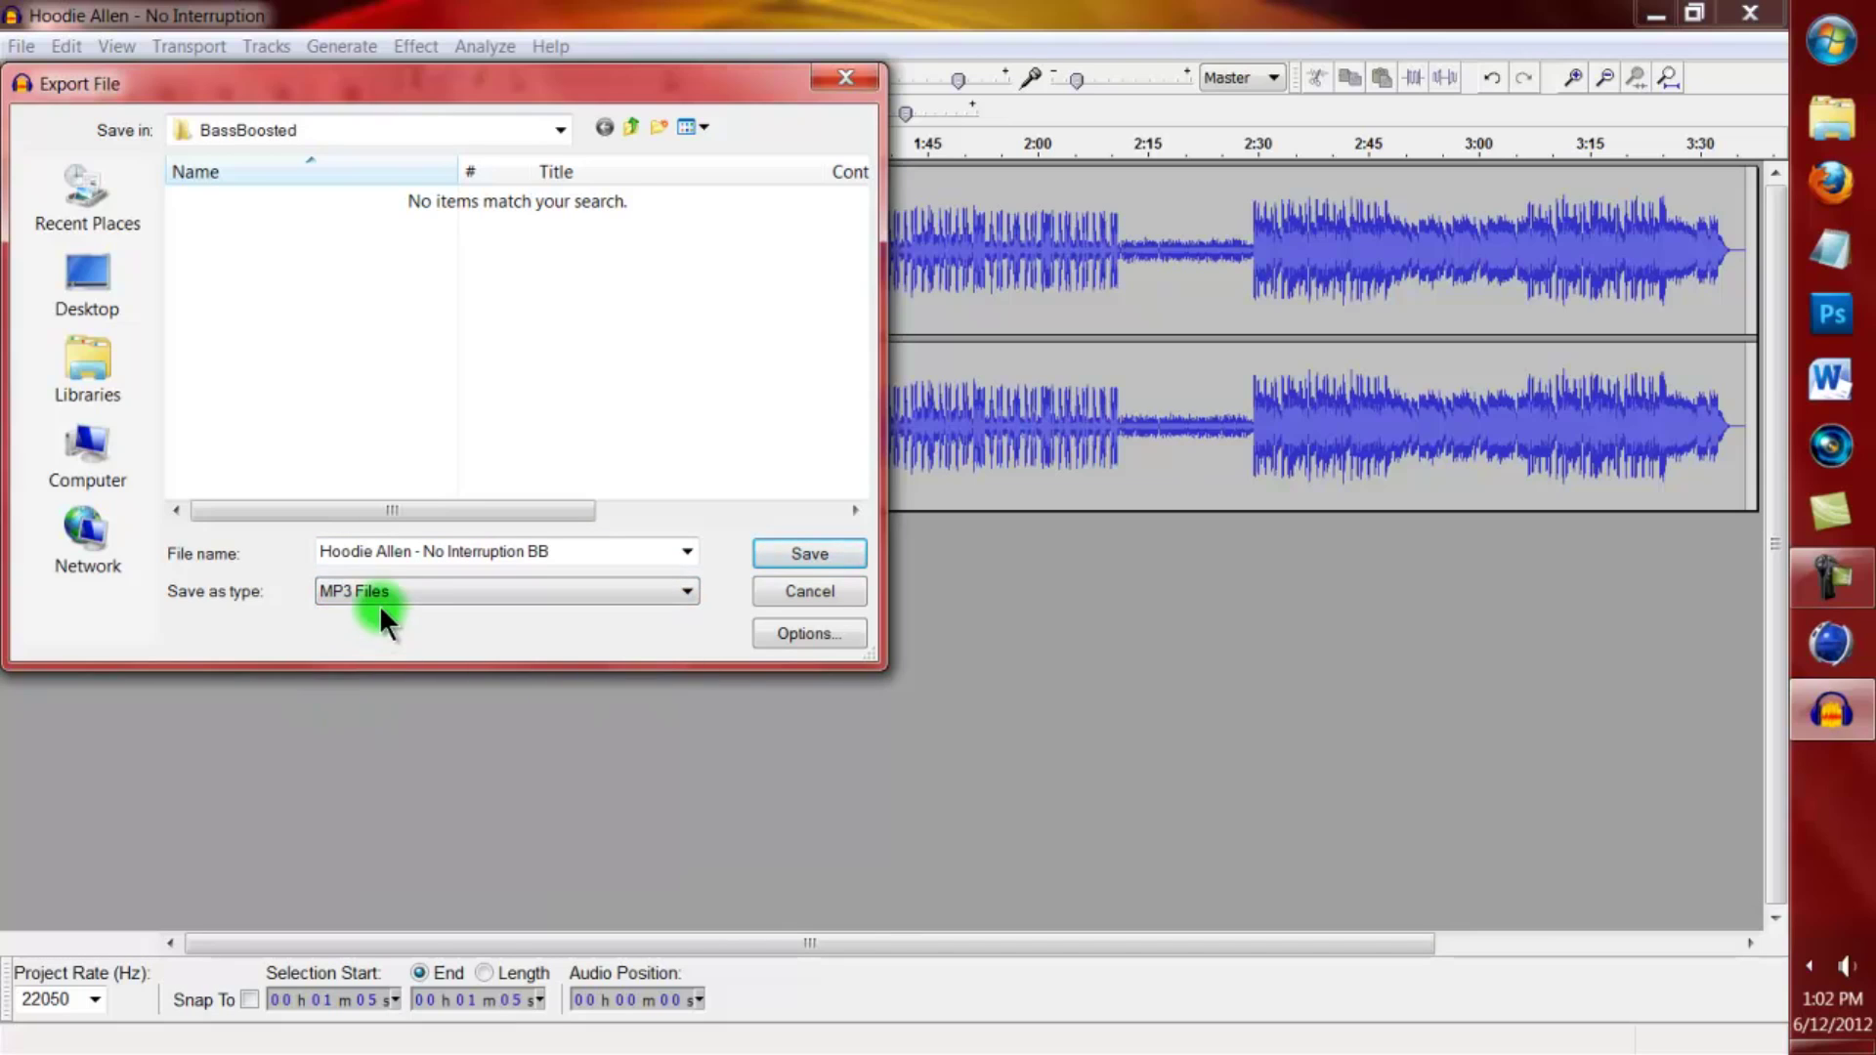
pyautogui.click(804, 553)
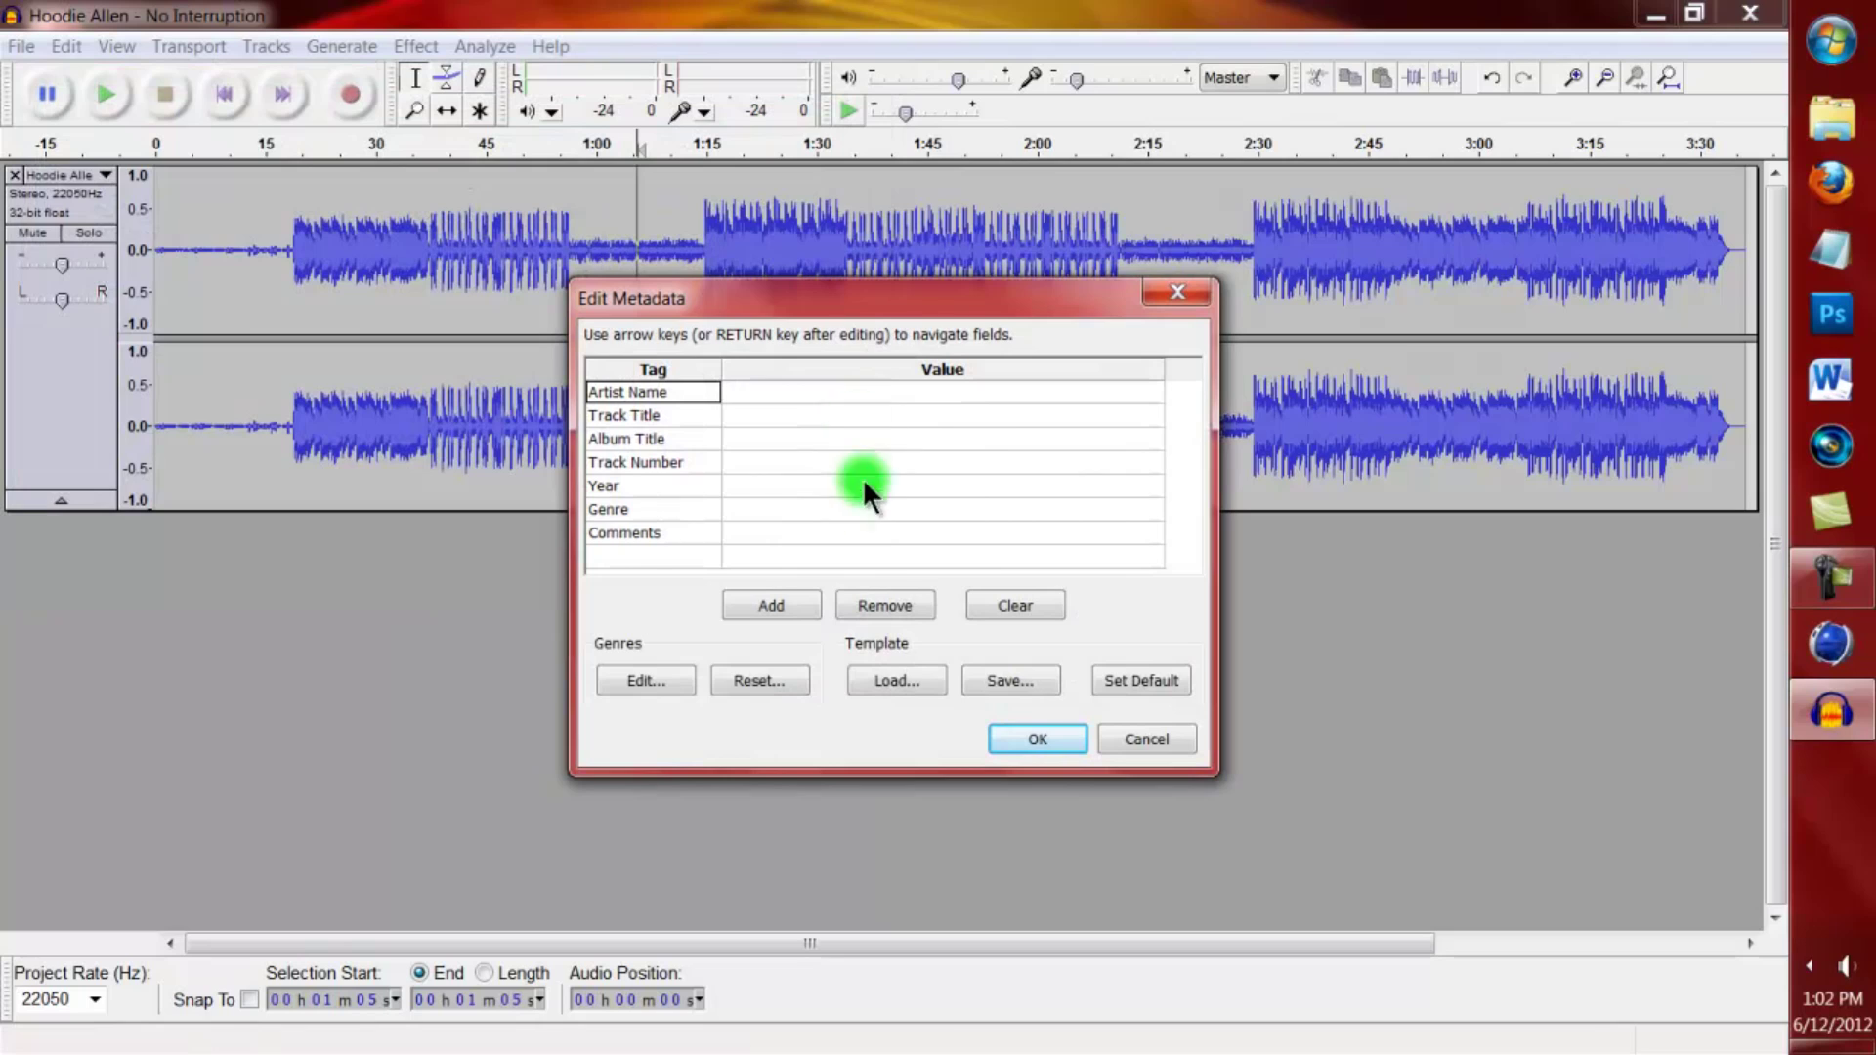
pyautogui.click(1036, 739)
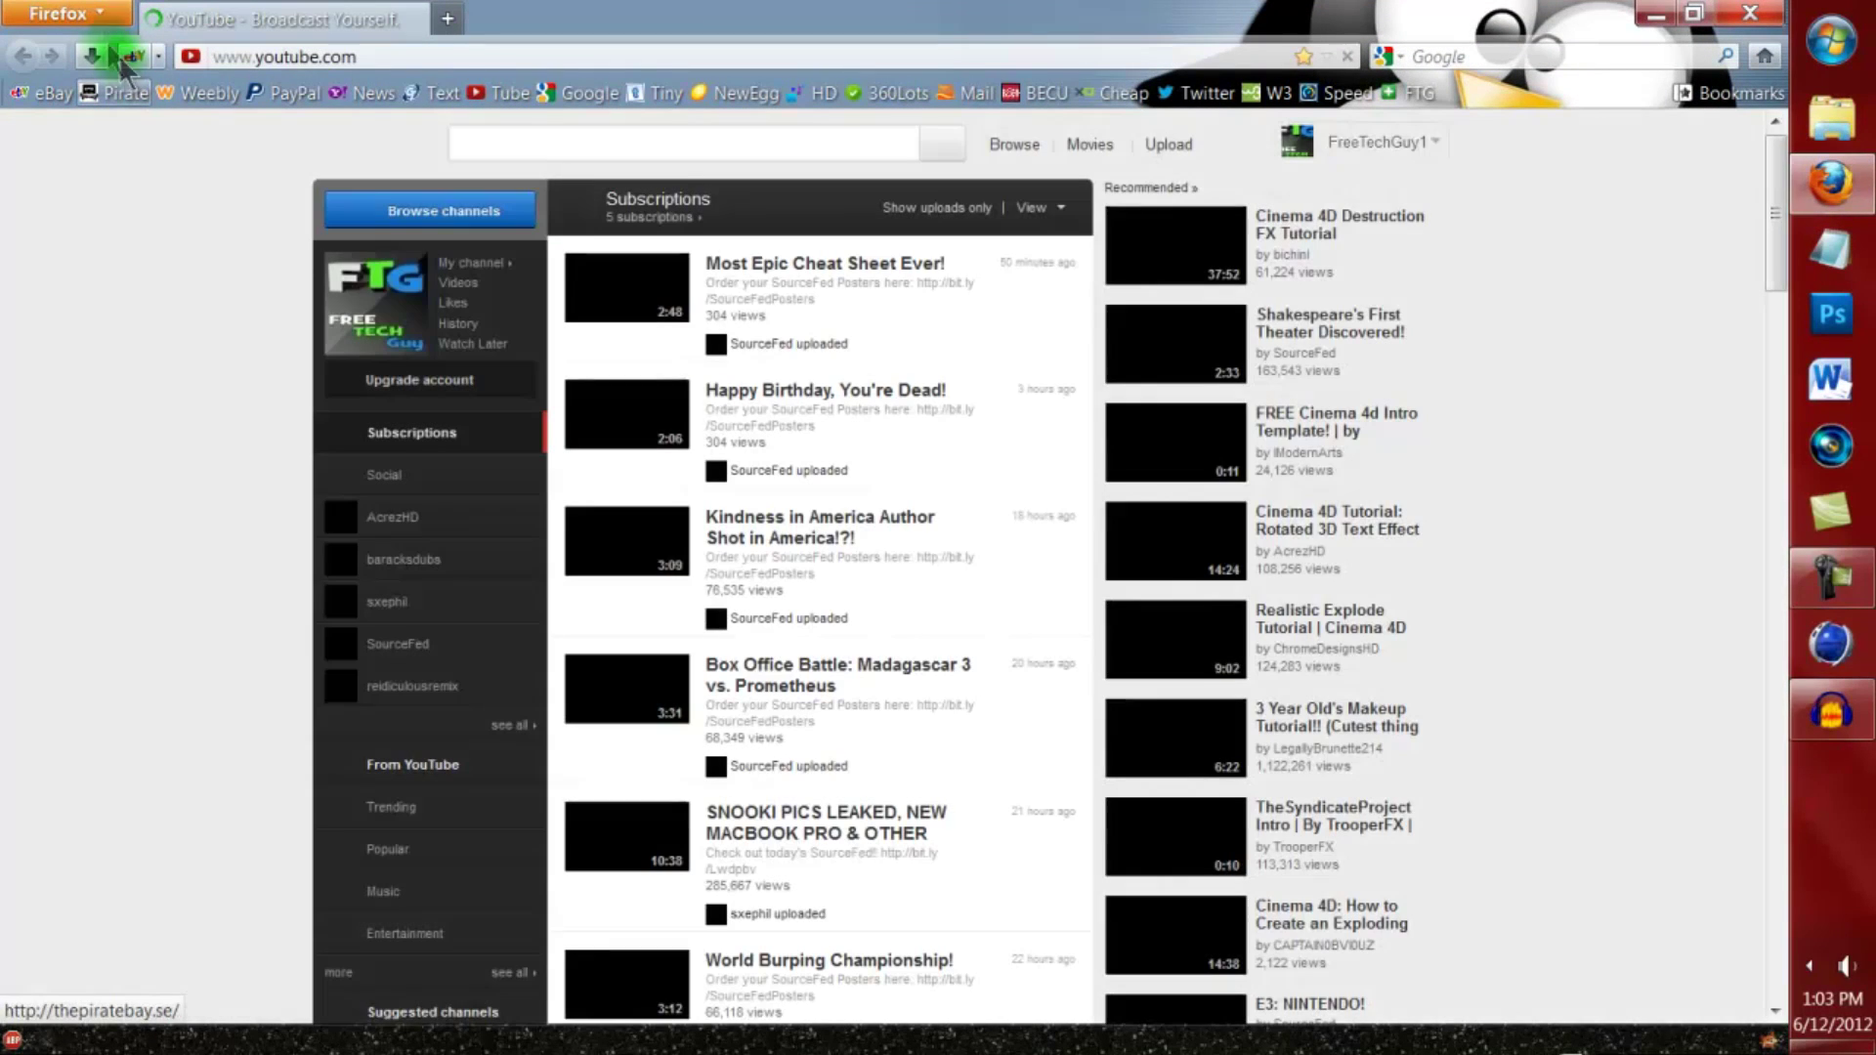
# - Restore Firefox's previous session to reopen the Lame MP3 Encoder Binaries download page
pyautogui.click(108, 21)
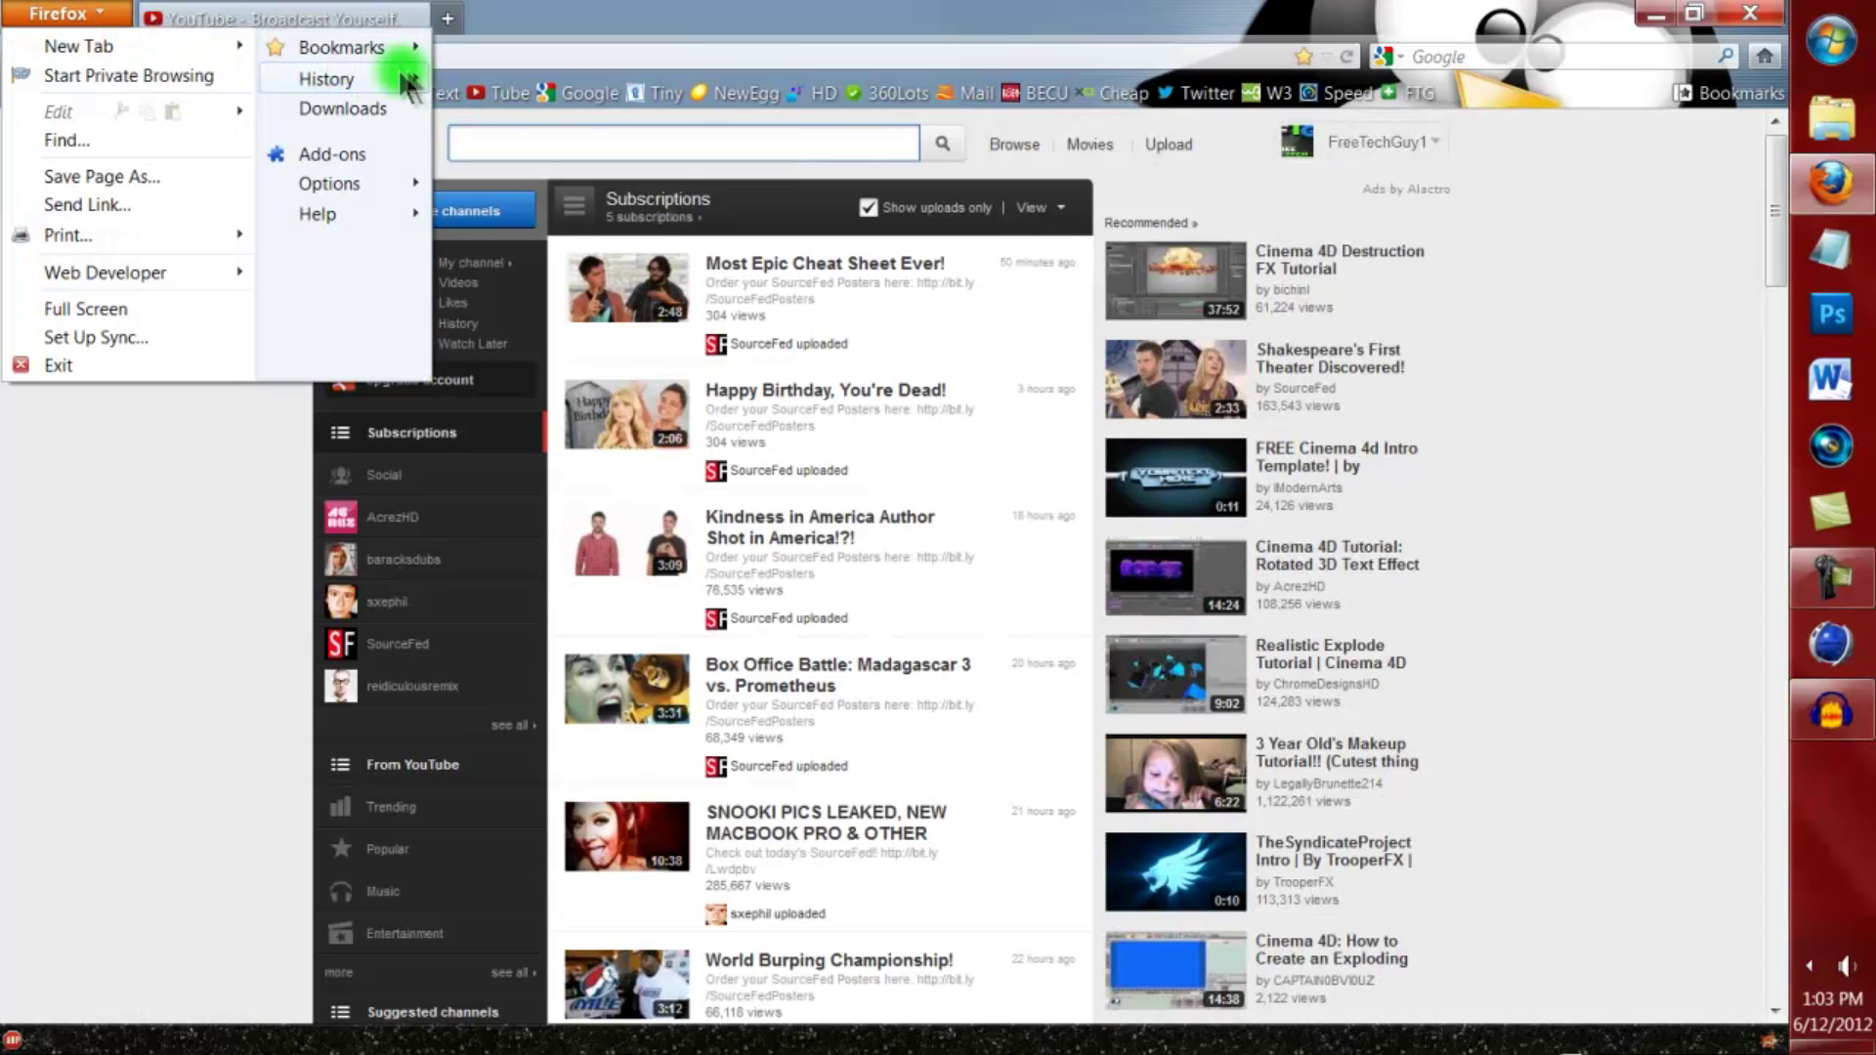
pyautogui.moveTo(397, 76)
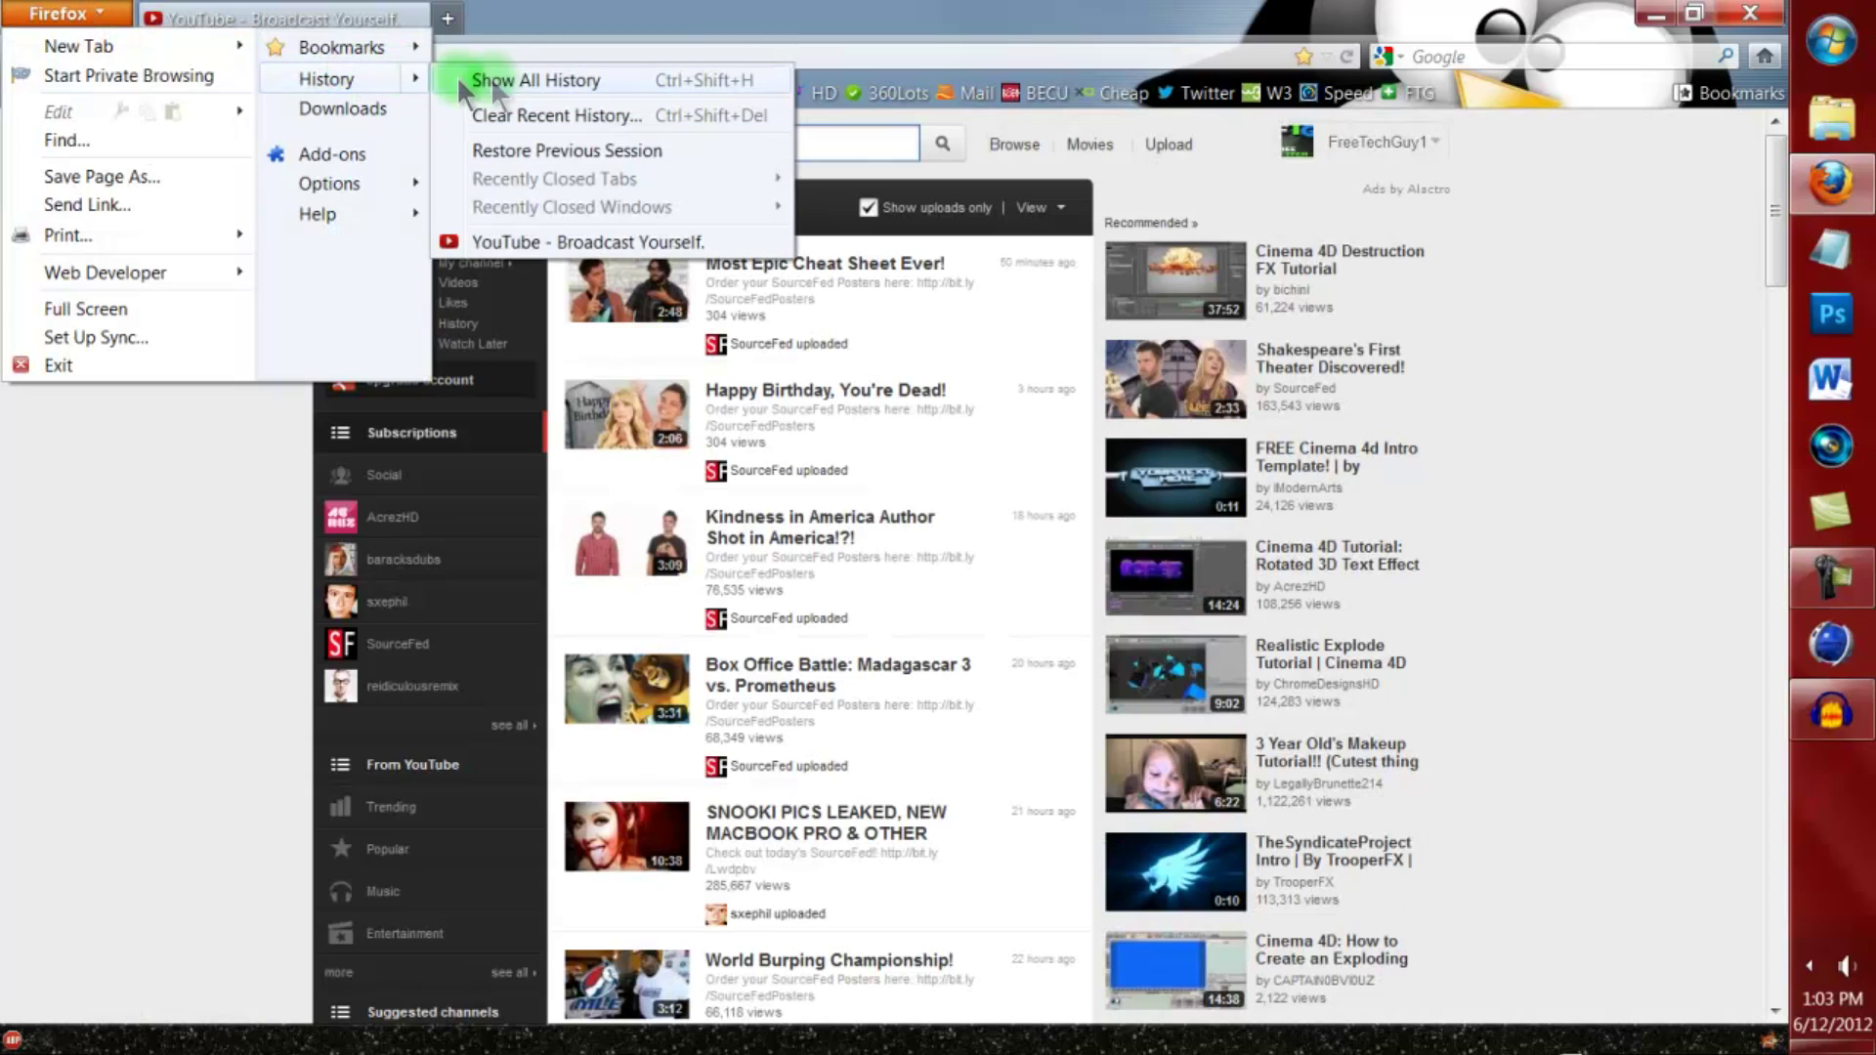
pyautogui.click(555, 151)
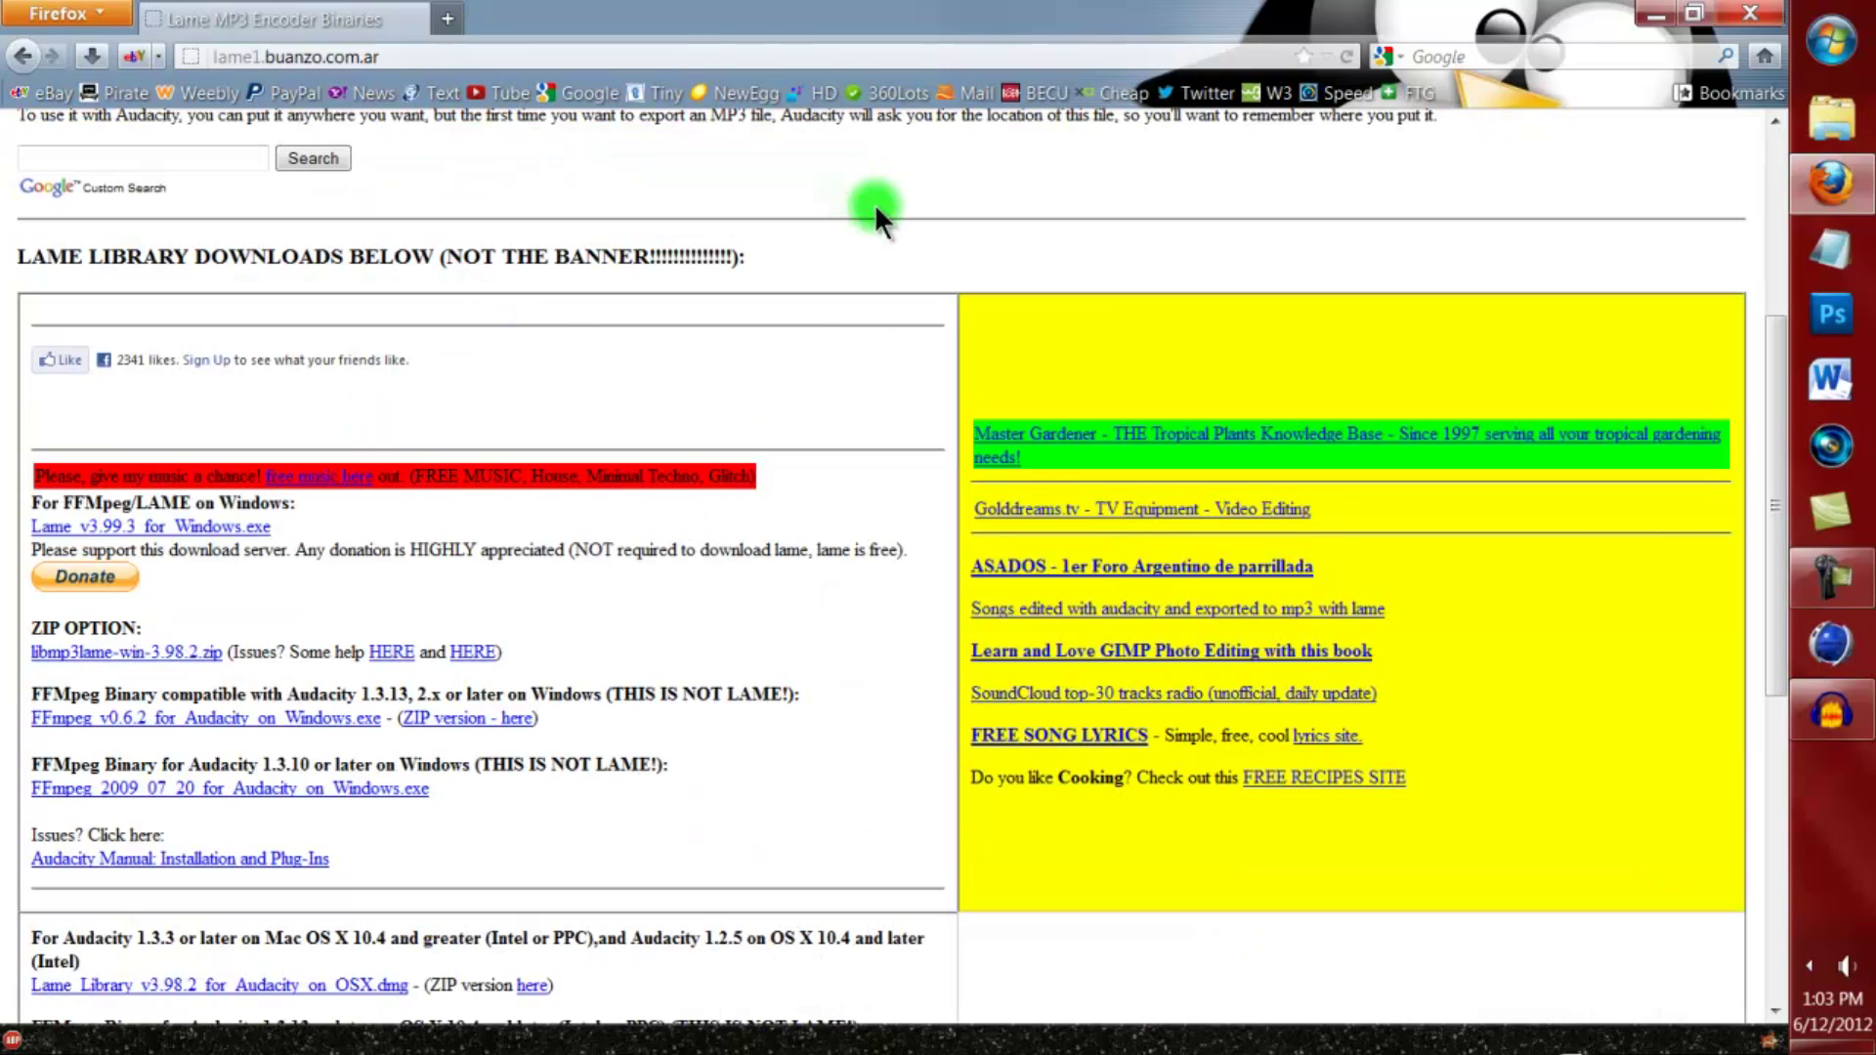
pyautogui.scroll(-3, 513, 334)
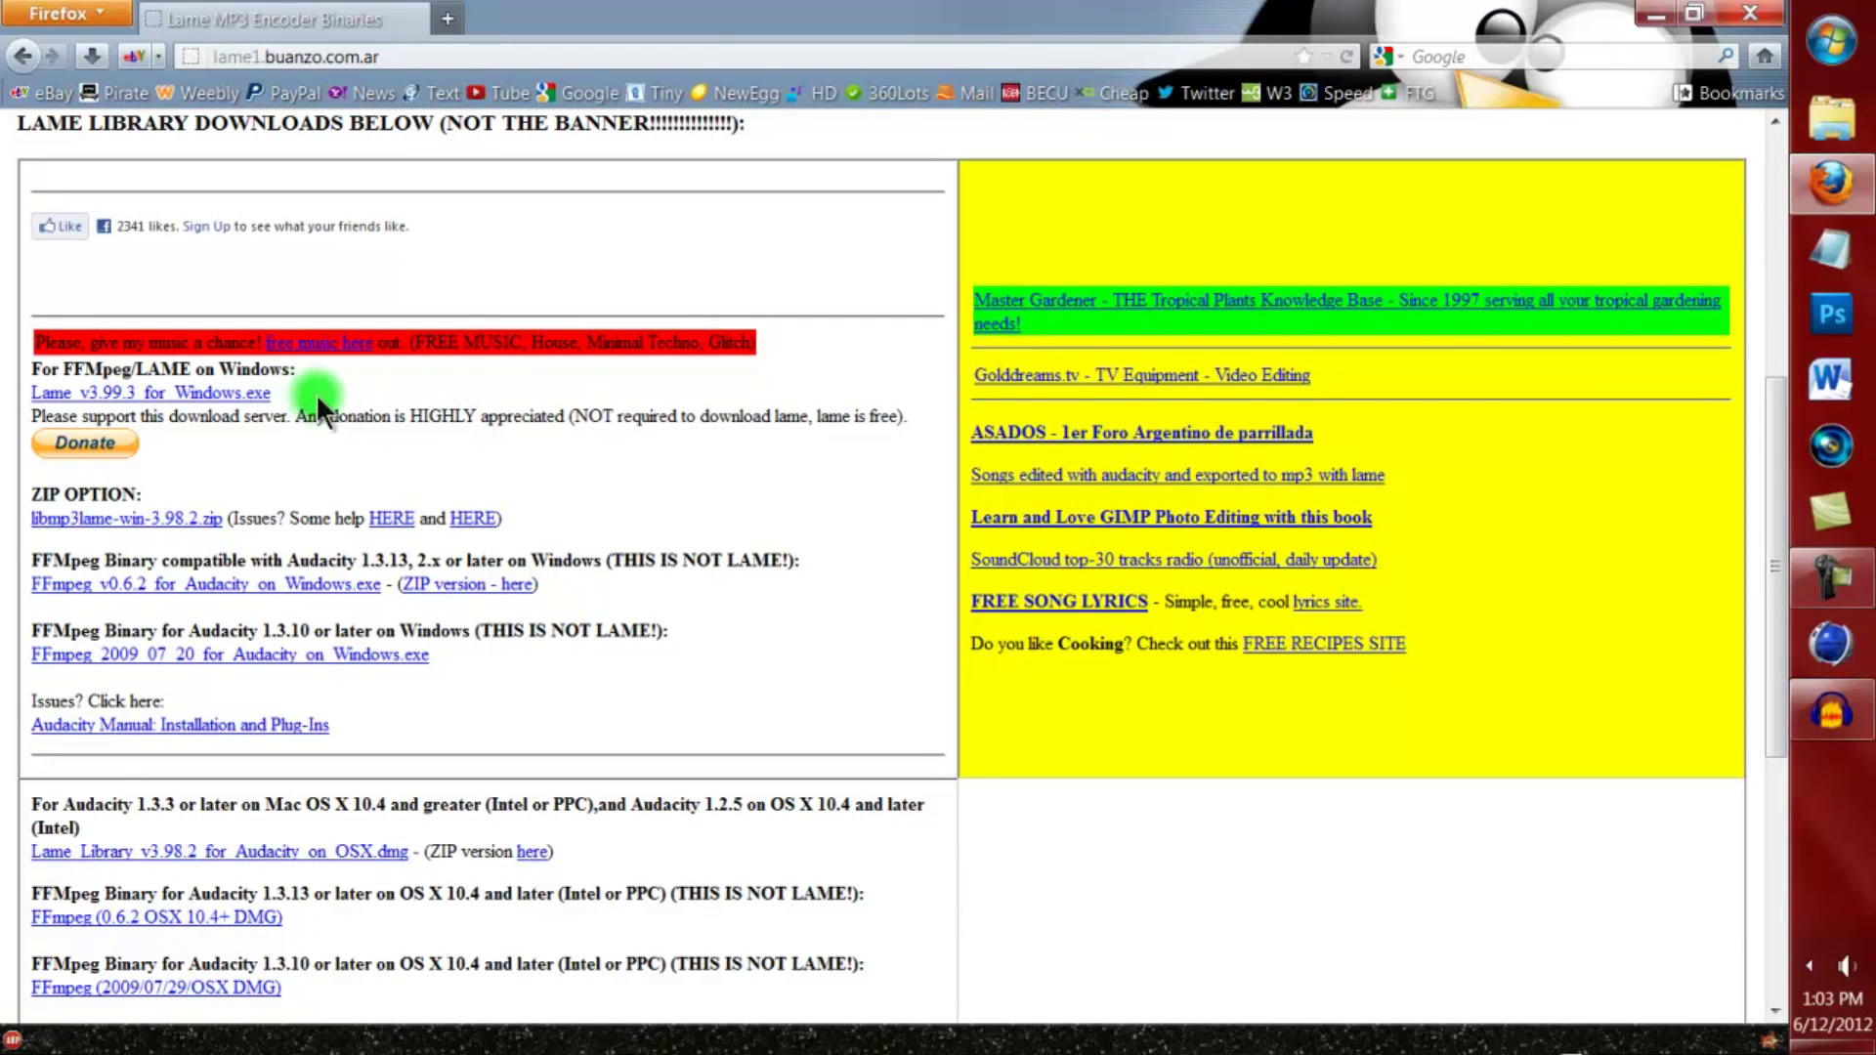
# - Highlight the Lame_v3.99.3_for_Windows.exe and Mac OS X download links, then close Firefox
pyautogui.moveTo(271, 392); pyautogui.dragTo(33, 394)
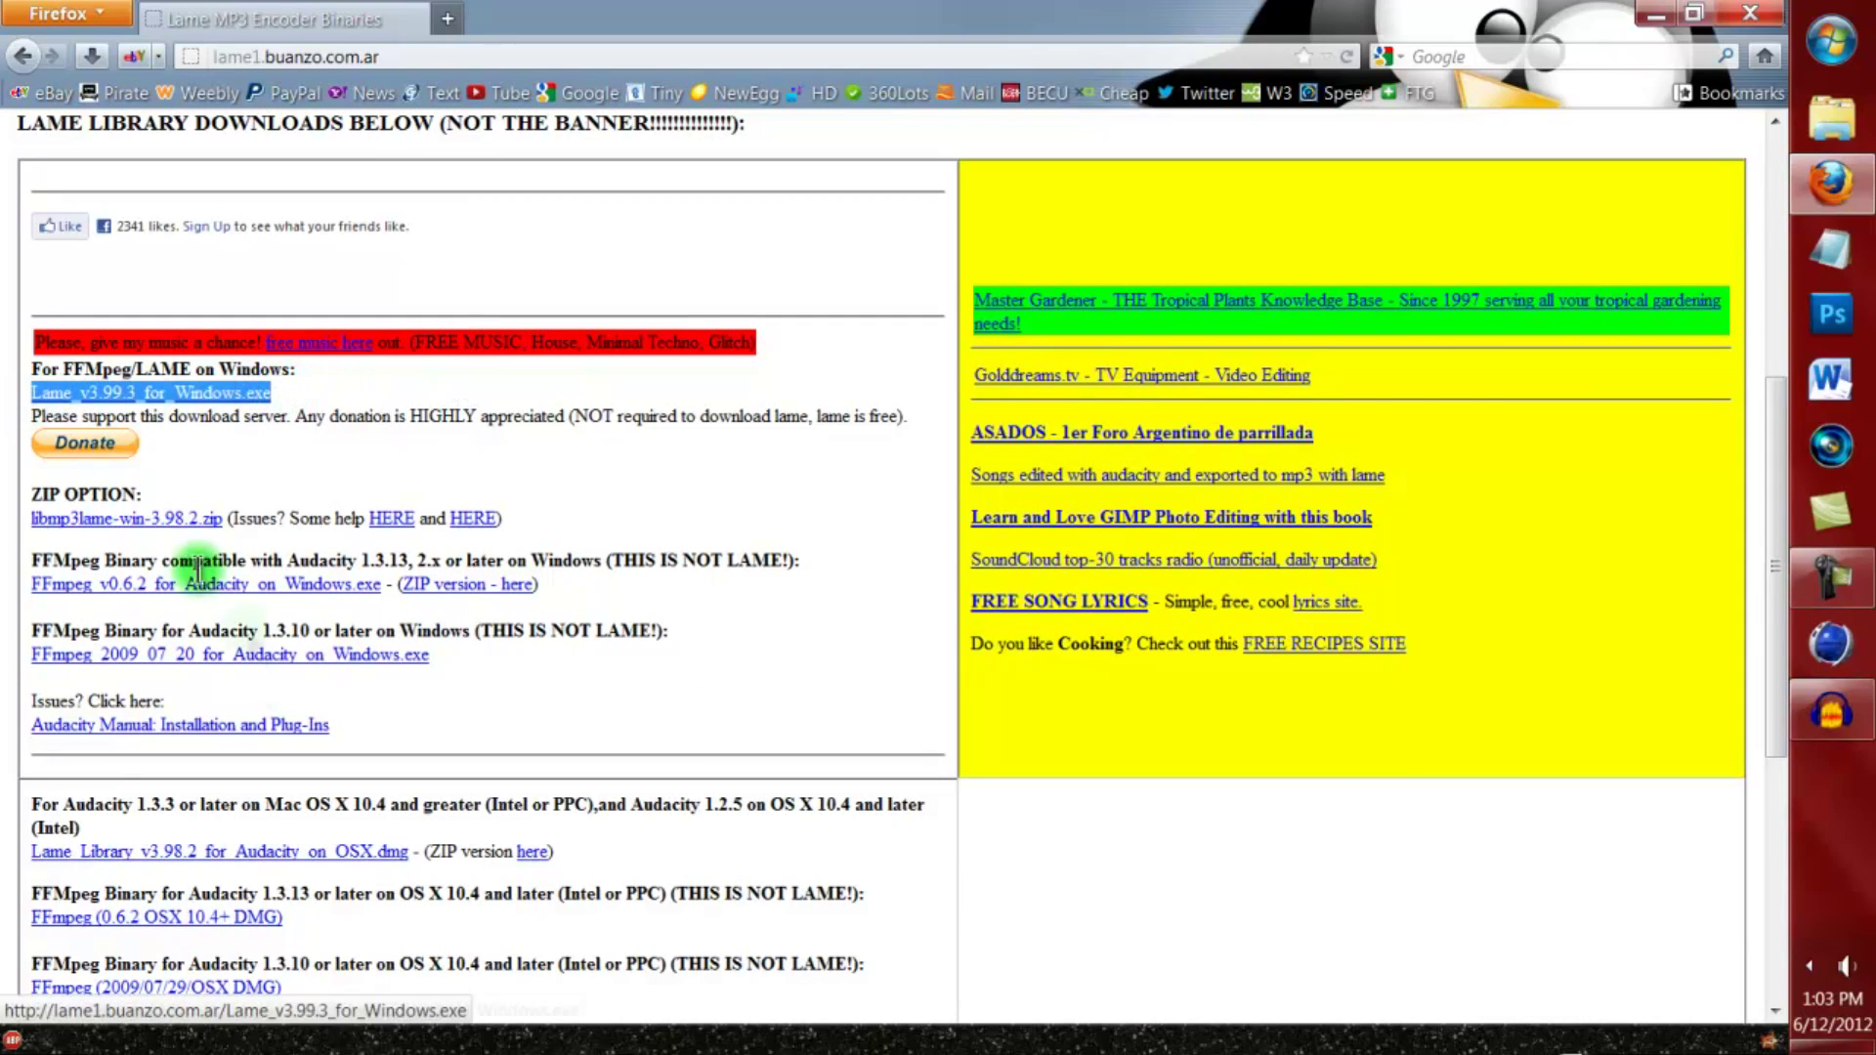
pyautogui.click(410, 851)
pyautogui.moveTo(410, 850); pyautogui.dragTo(28, 862)
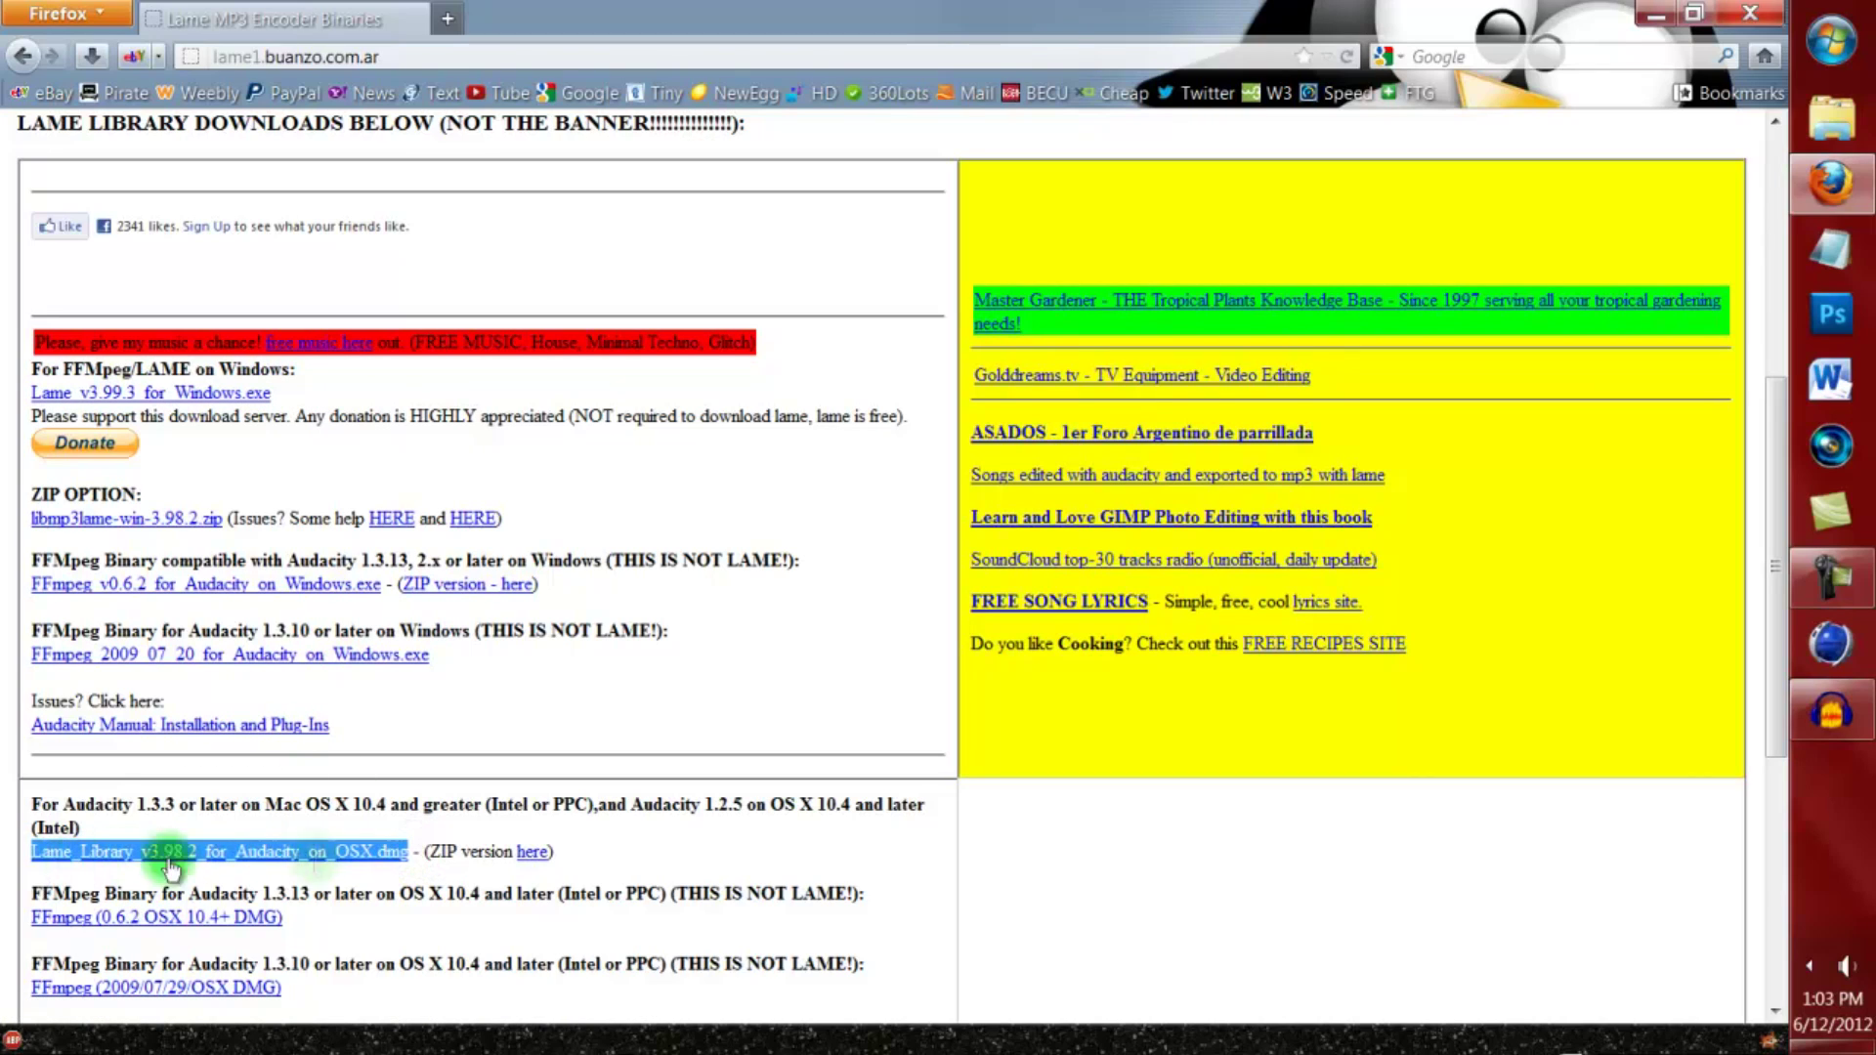
pyautogui.click(643, 848)
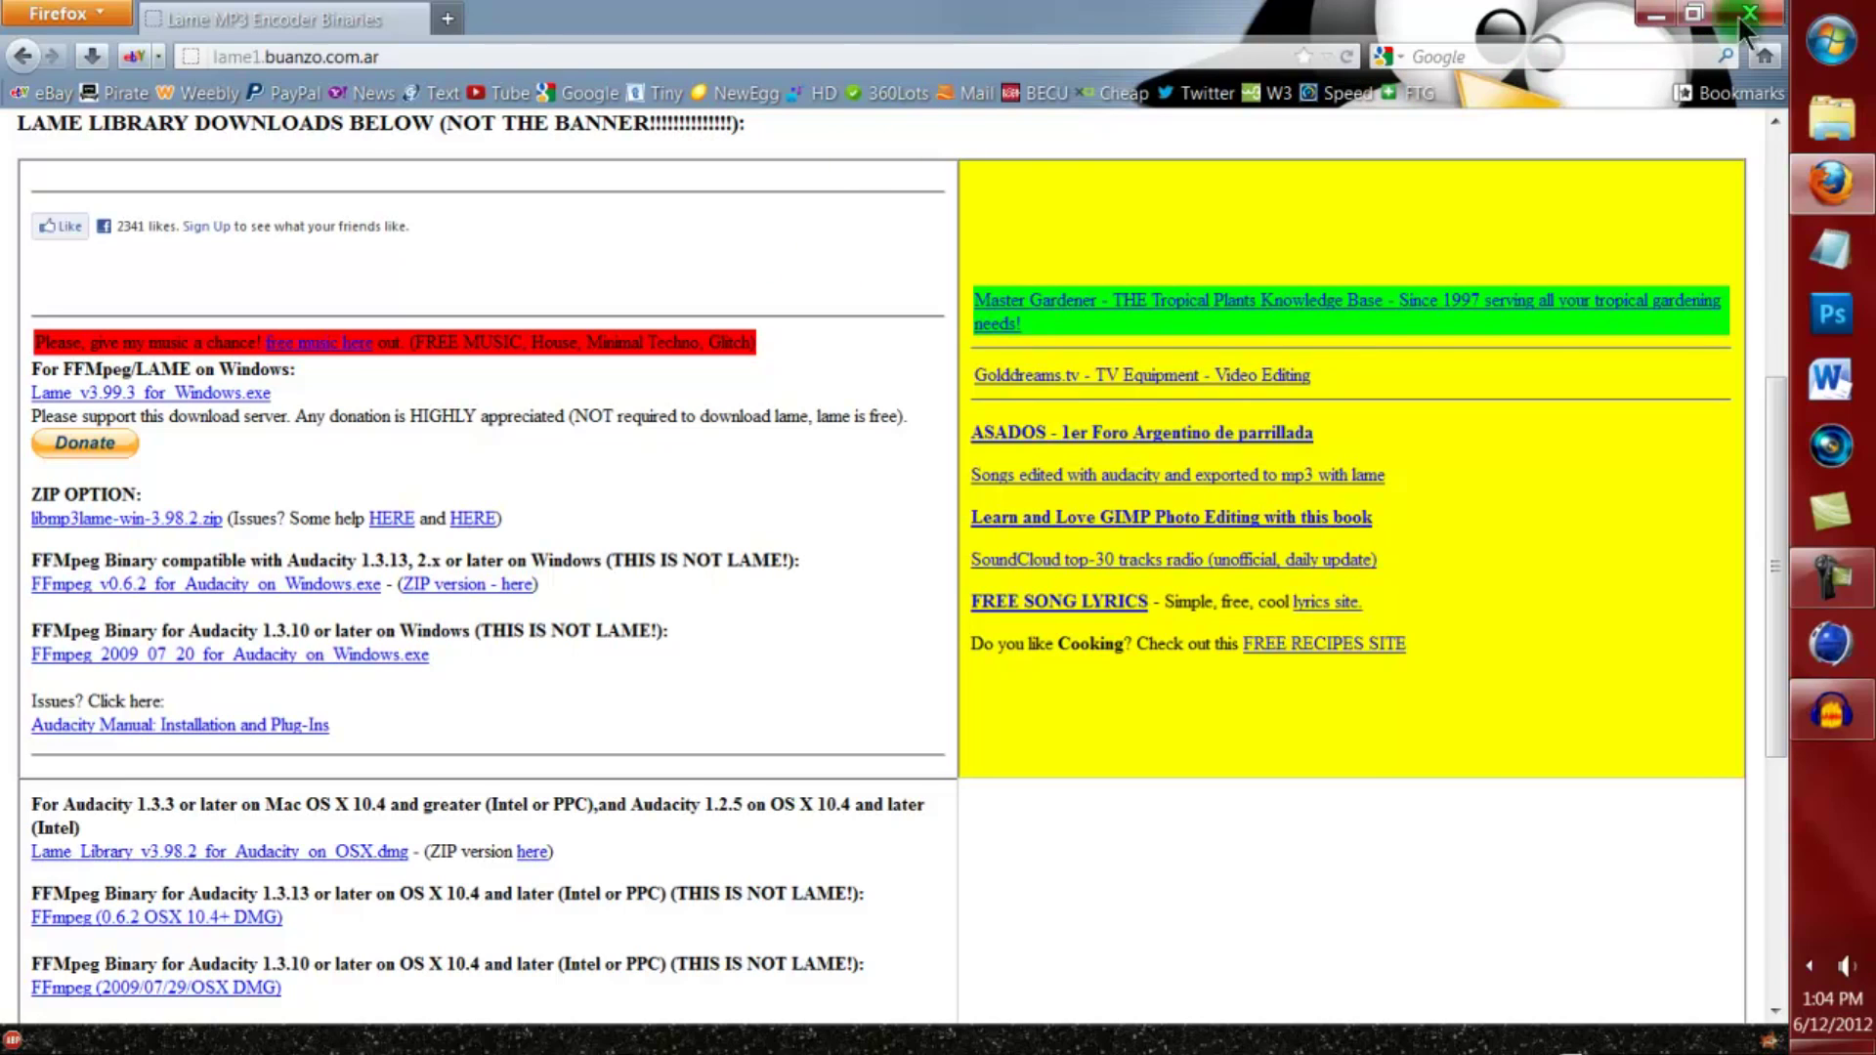
pyautogui.click(1859, 735)
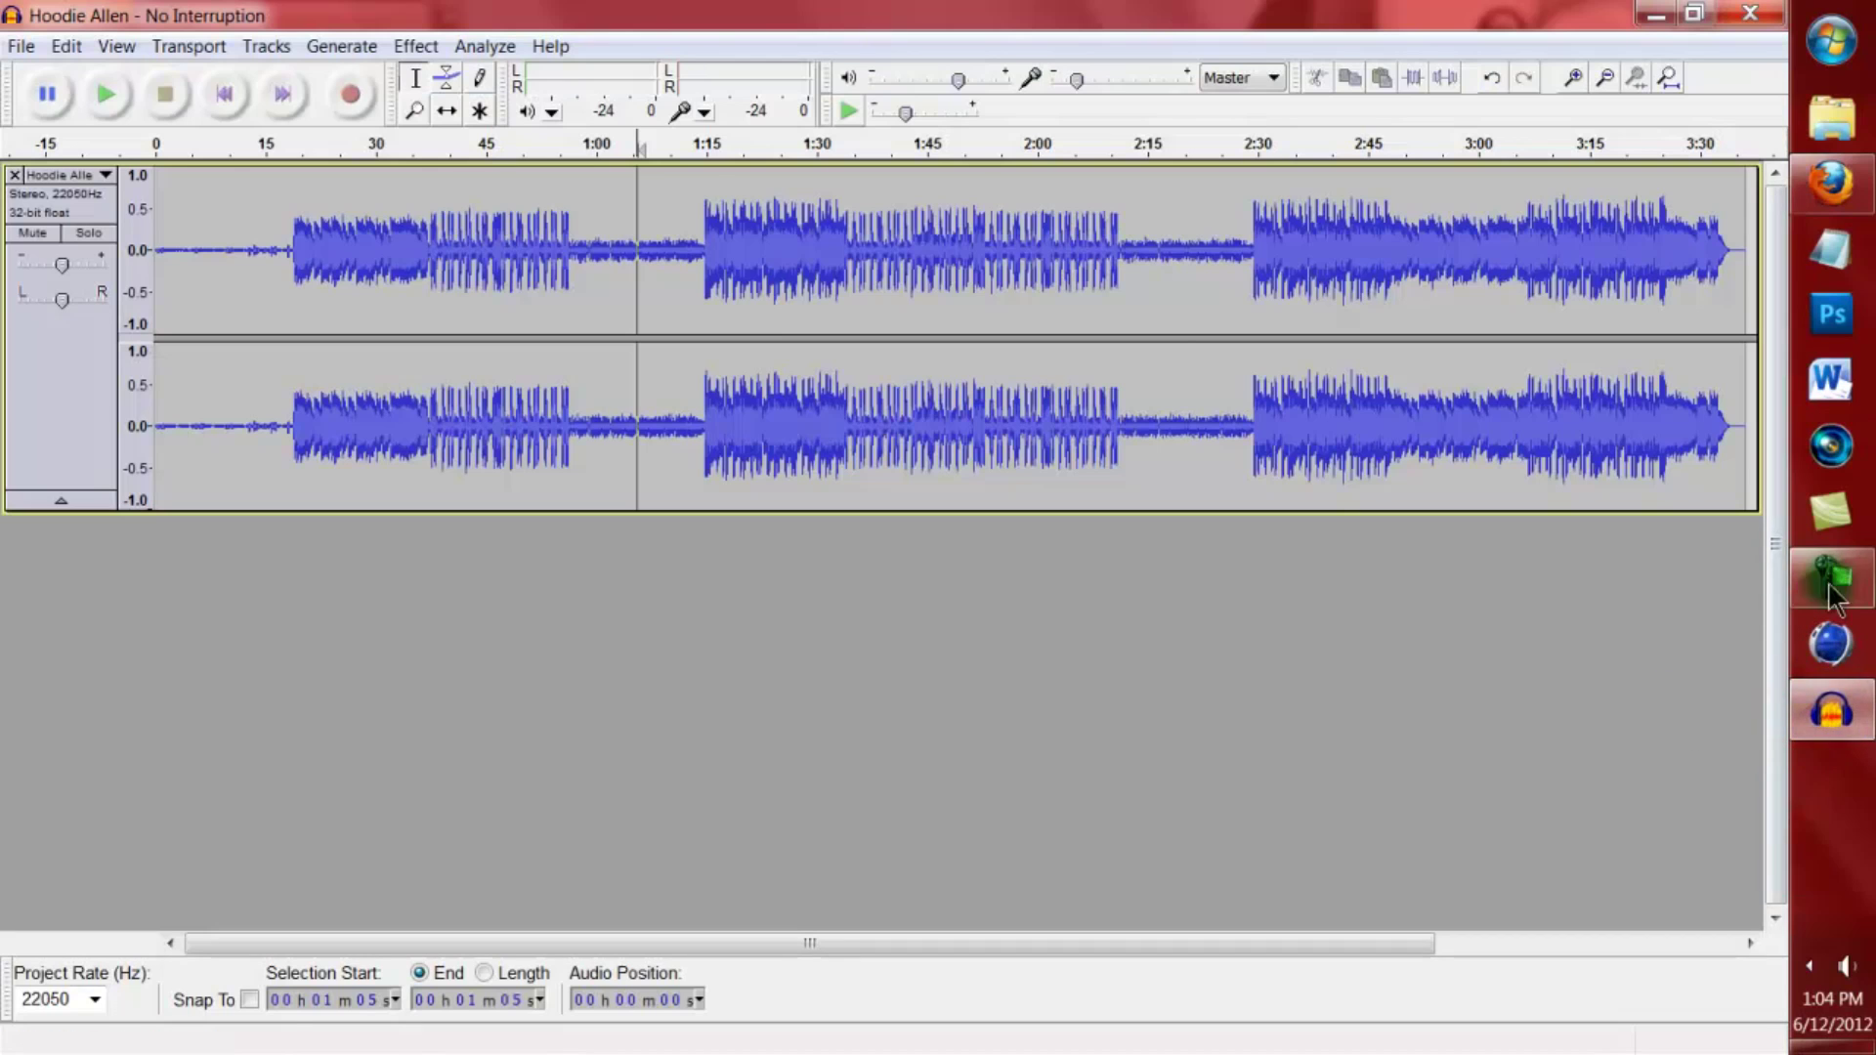